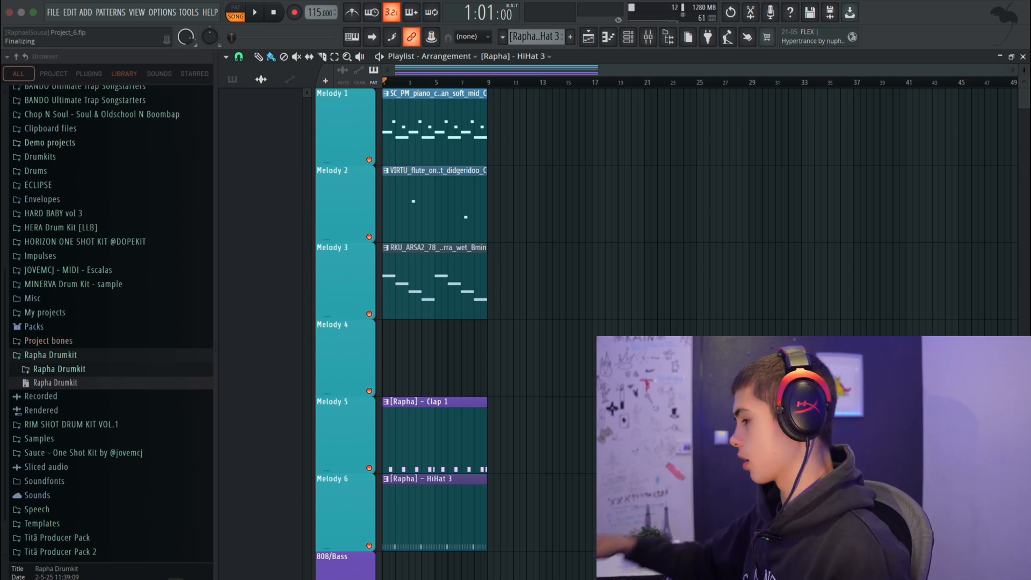
# Open the 808 folder of the Rapha Drumkit and preview the [Rapha] - 808 - Spinz sample.
pyautogui.click(123, 372)
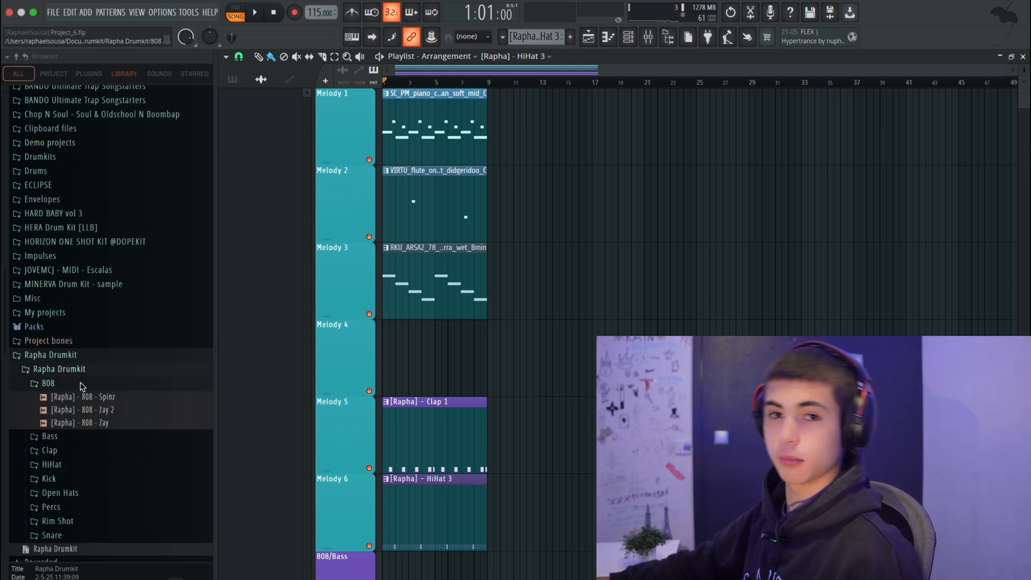
pyautogui.click(114, 397)
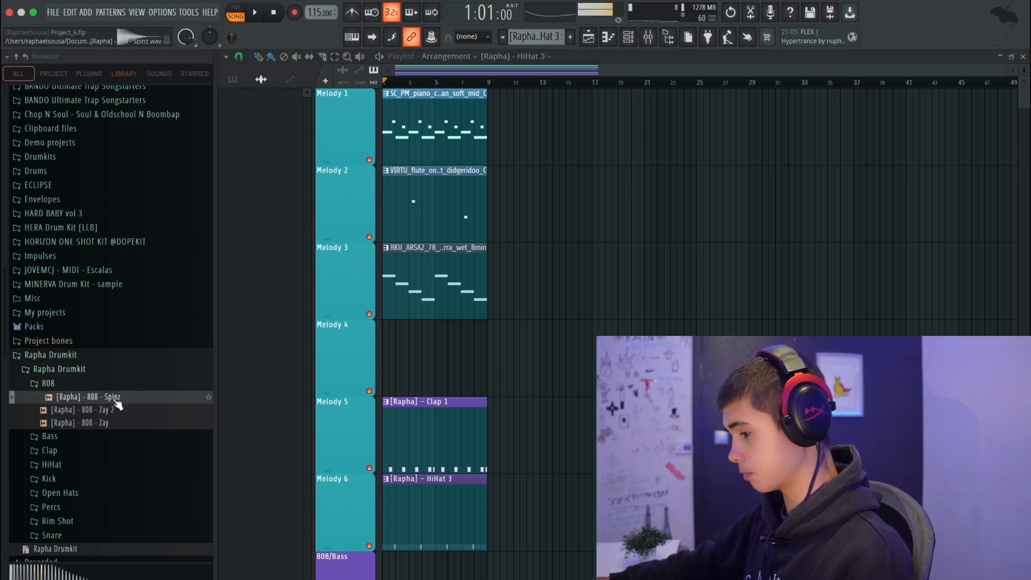
# Delete the [Rapha] - 808 - Zay channel from the channel rack.
pyautogui.click(649, 40)
pyautogui.click(630, 40)
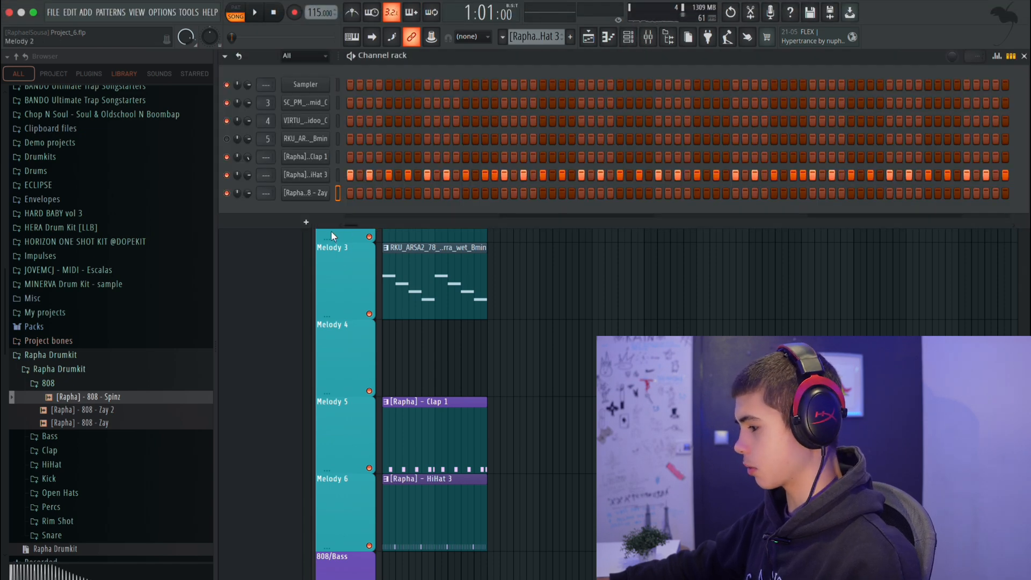
pyautogui.rightClick(320, 193)
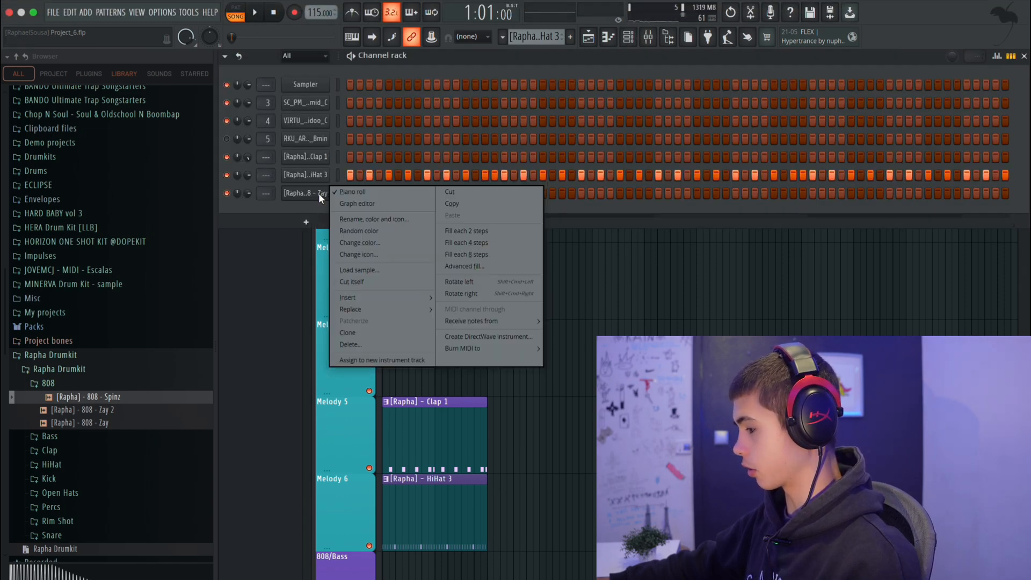
pyautogui.click(350, 345)
pyautogui.click(548, 353)
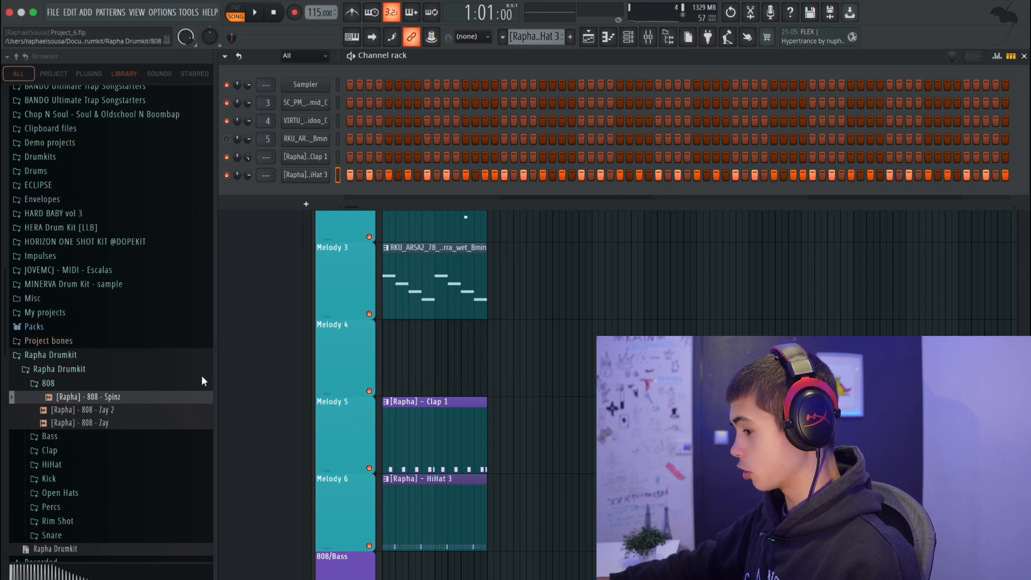
# Add the [Rapha] - 808 - Spinz sample as a new channel below HiHat 3 and enable Cut itself on it.
pyautogui.moveTo(163, 401); pyautogui.dragTo(302, 183)
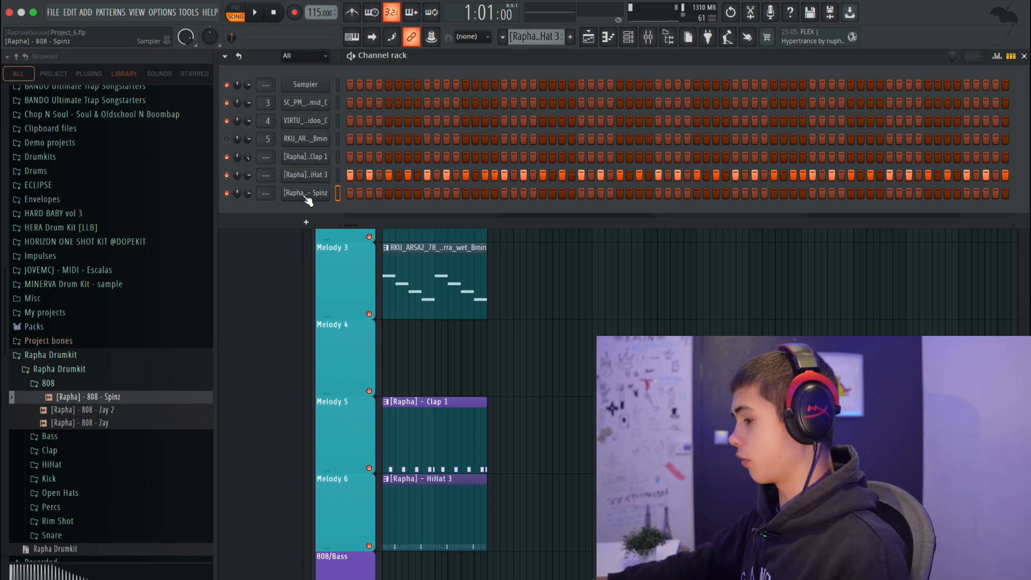
pyautogui.click(305, 195)
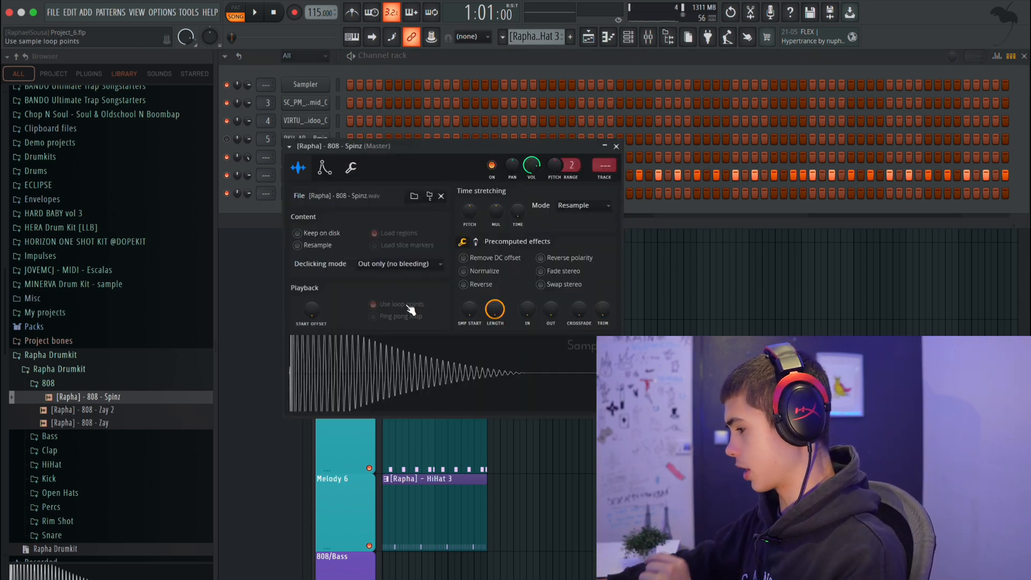
pyautogui.click(616, 146)
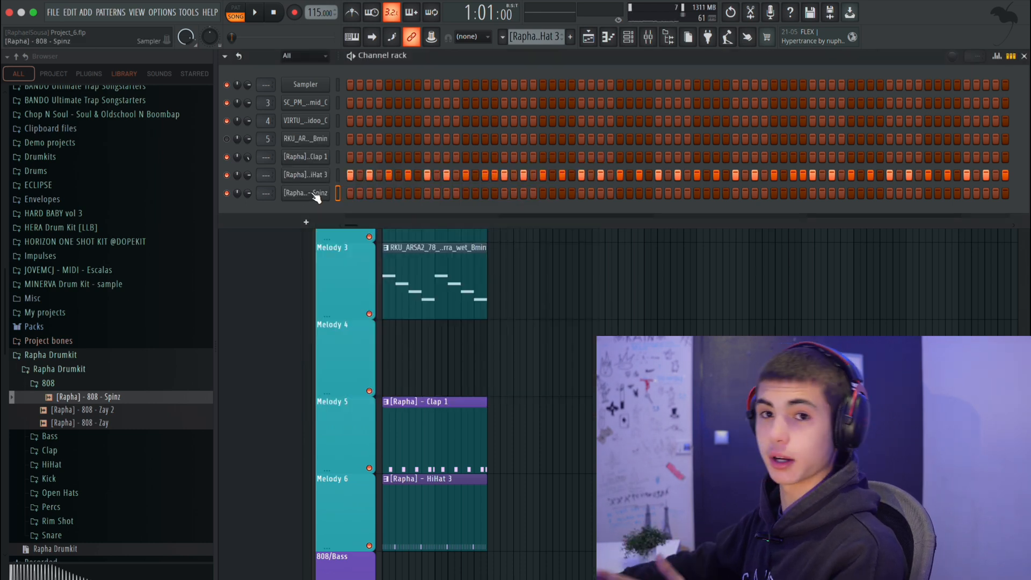
pyautogui.rightClick(314, 194)
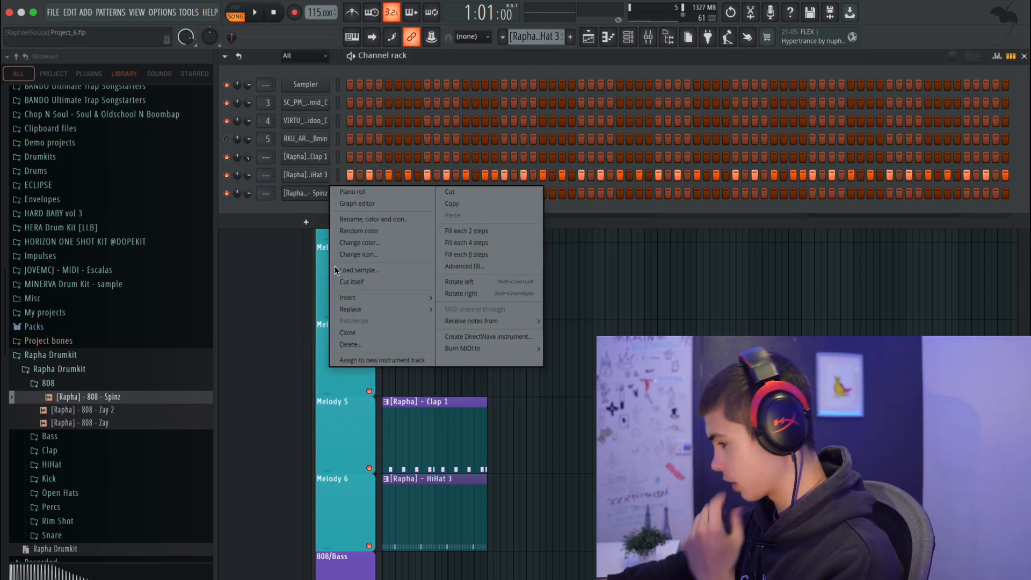
pyautogui.click(345, 282)
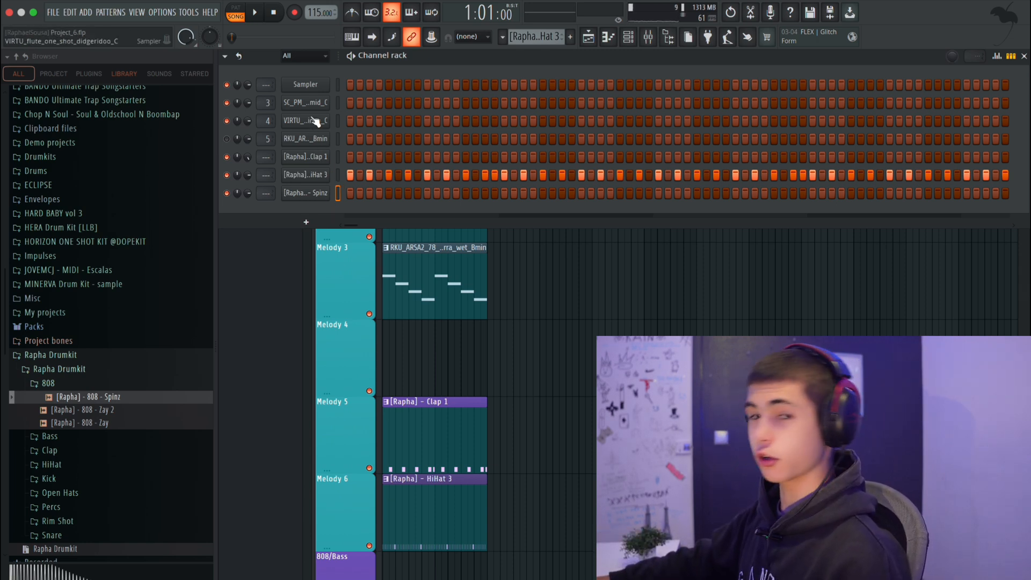
# Return to the playlist, solo the Melody 1 track and listen to its piano melody.
pyautogui.click(588, 39)
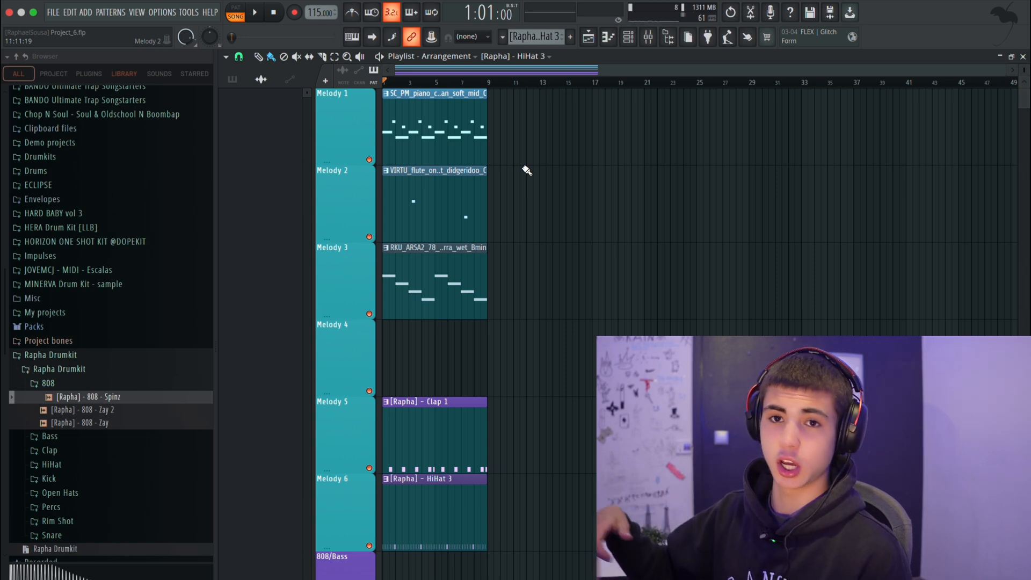
pyautogui.keyDown('ctrl'); pyautogui.click(369, 159); pyautogui.keyUp('ctrl')
pyautogui.press('space')
pyautogui.press('space')
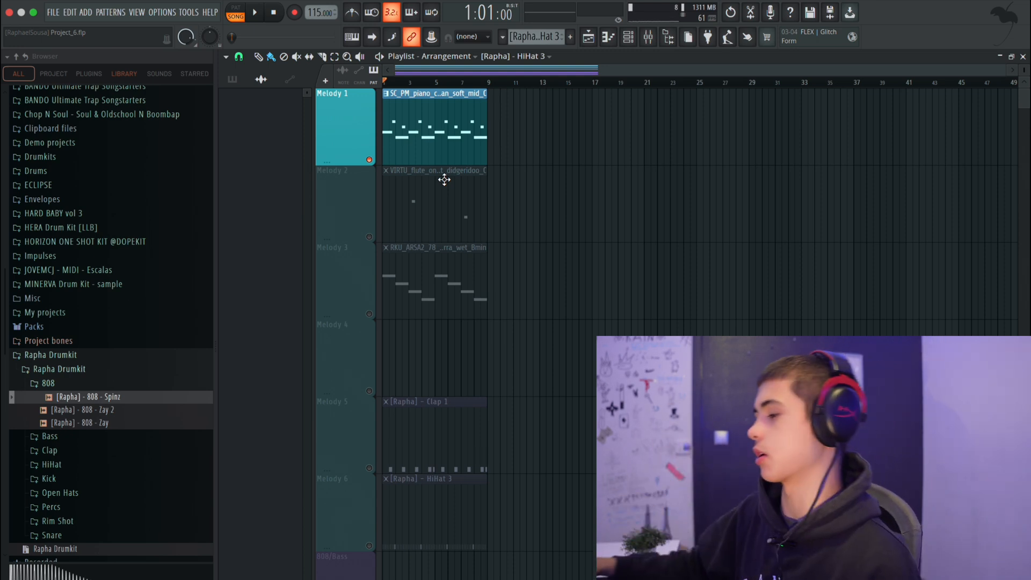
# Open the Melody 1 piano notes in the piano roll and highlight the E5 and D5 notes apart from the C5 and B4 notes.
pyautogui.doubleClick(422, 139)
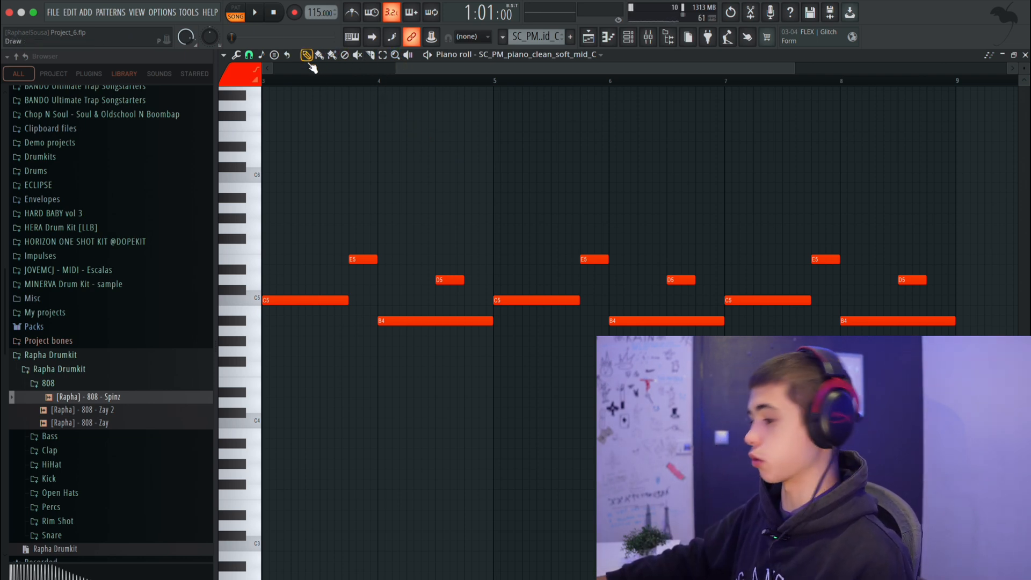
pyautogui.moveTo(981, 275); pyautogui.dragTo(331, 224)
pyautogui.click(766, 217)
pyautogui.rightClick(767, 217)
pyautogui.moveTo(925, 285); pyautogui.dragTo(319, 228)
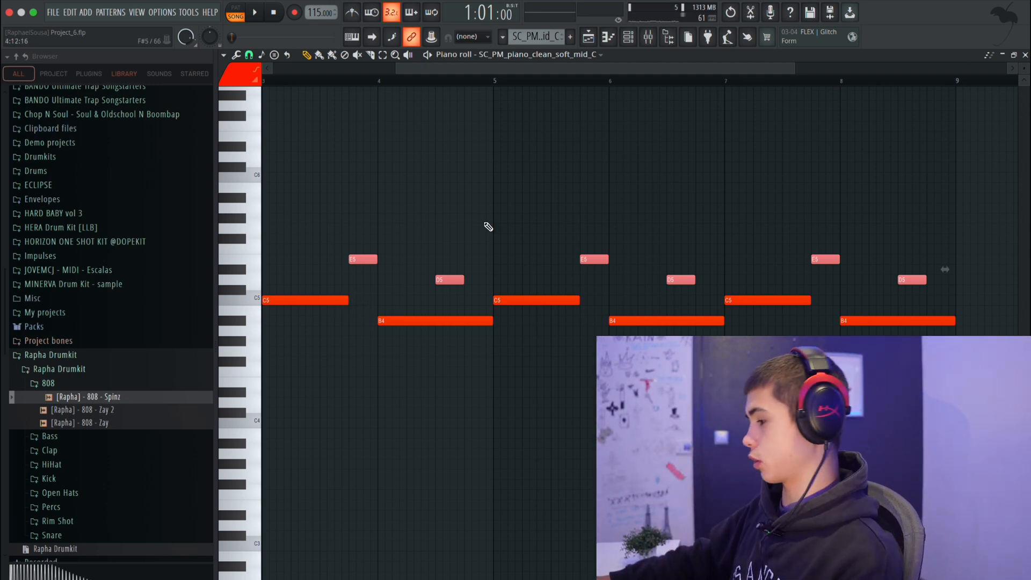
pyautogui.keyDown('super'); pyautogui.click(542, 168); pyautogui.keyUp('super')
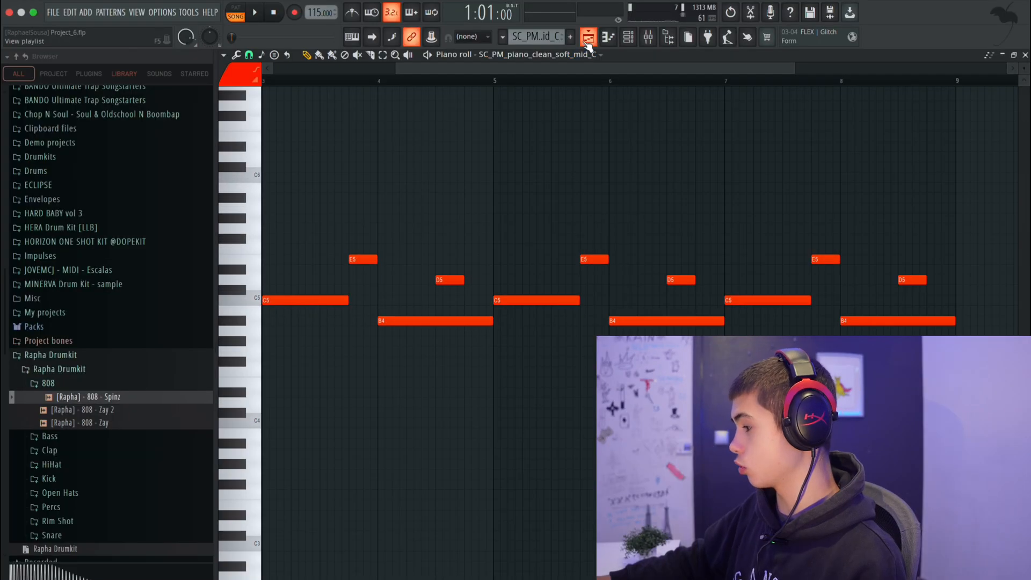
# Open the 808 - Spinz channel in the piano roll and place a short C5 note at the start of bar 1.
pyautogui.click(608, 38)
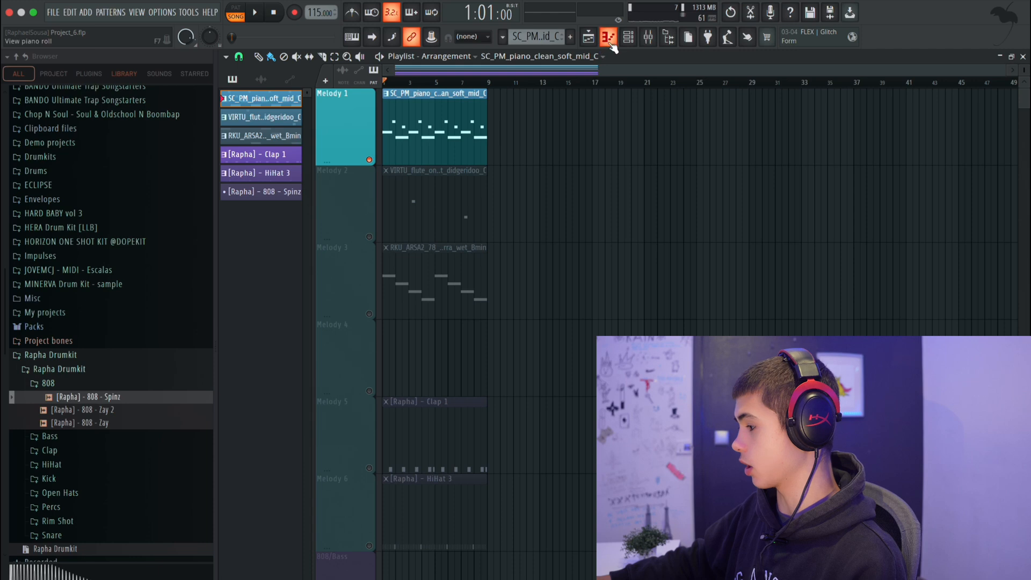
pyautogui.click(634, 39)
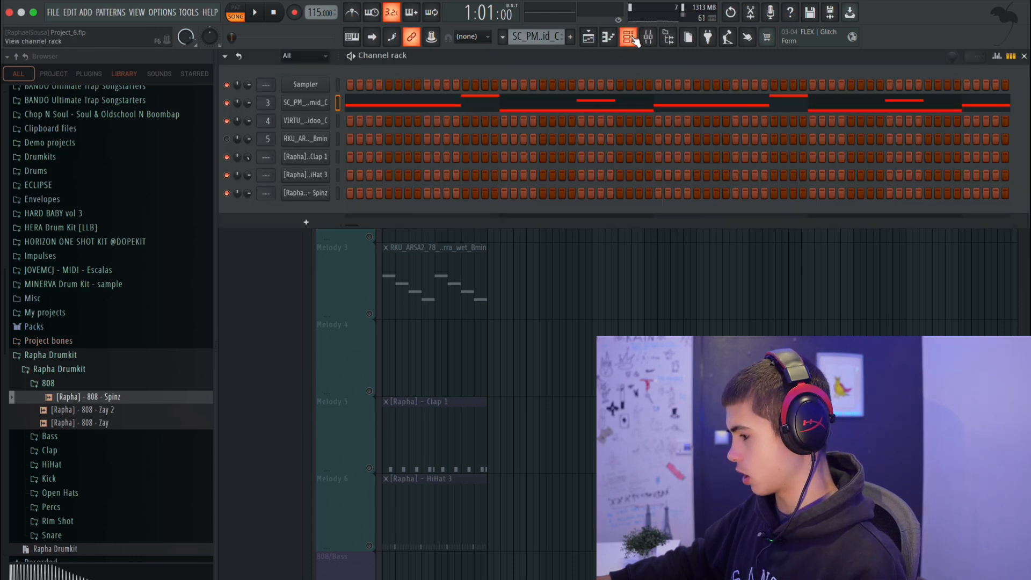
pyautogui.rightClick(328, 192)
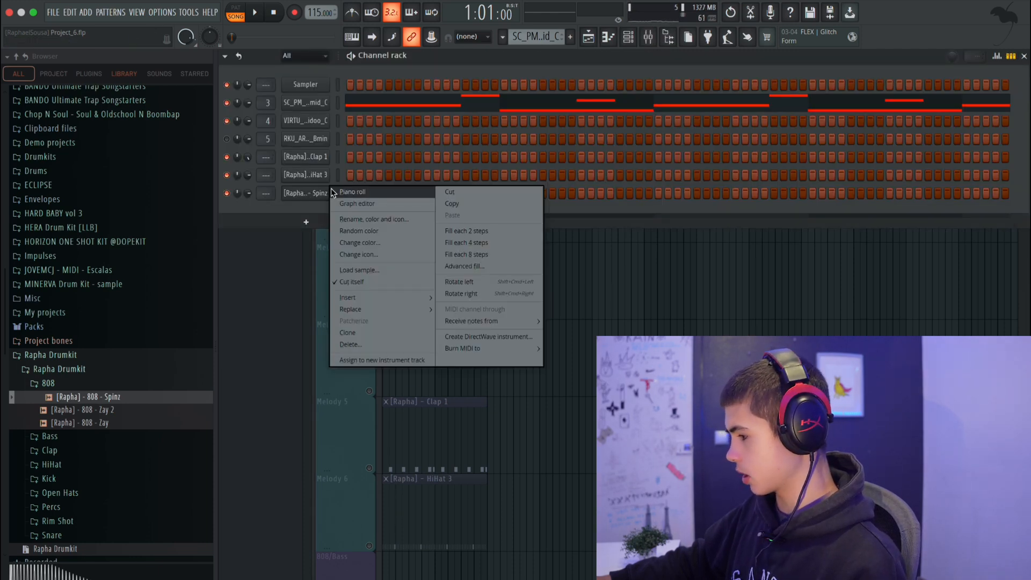
pyautogui.click(352, 192)
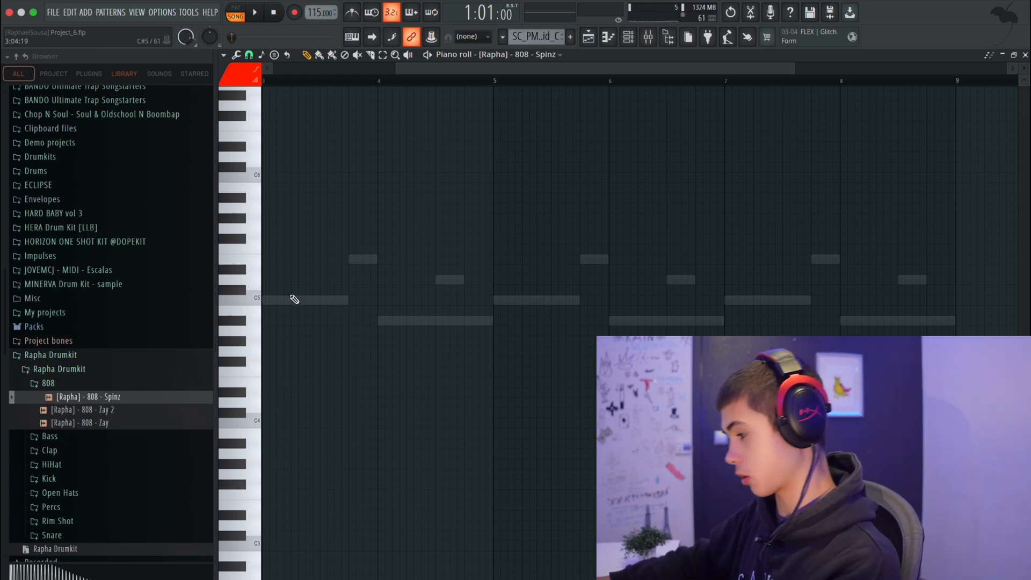
pyautogui.click(273, 300)
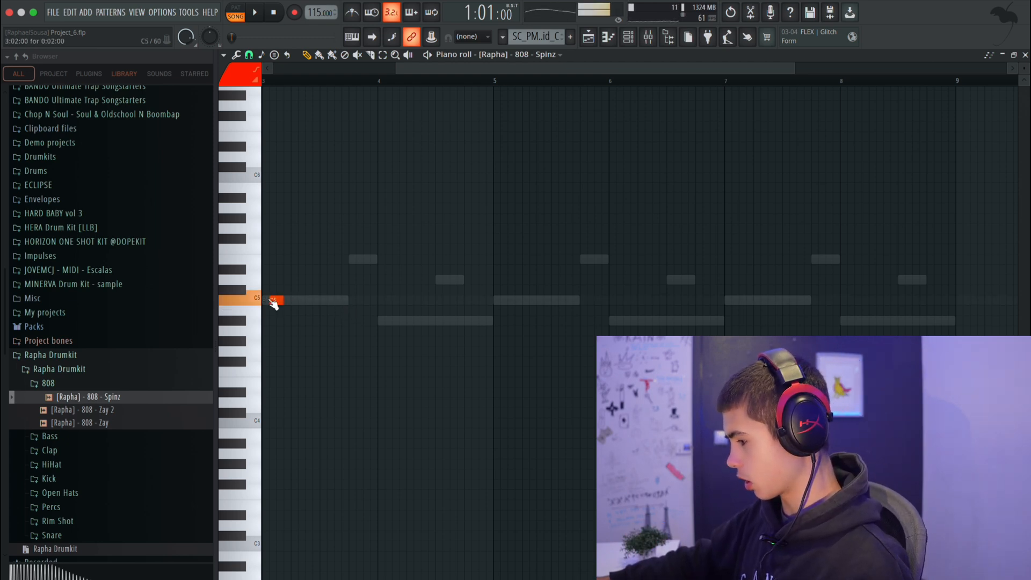
pyautogui.moveTo(275, 297); pyautogui.dragTo(310, 355)
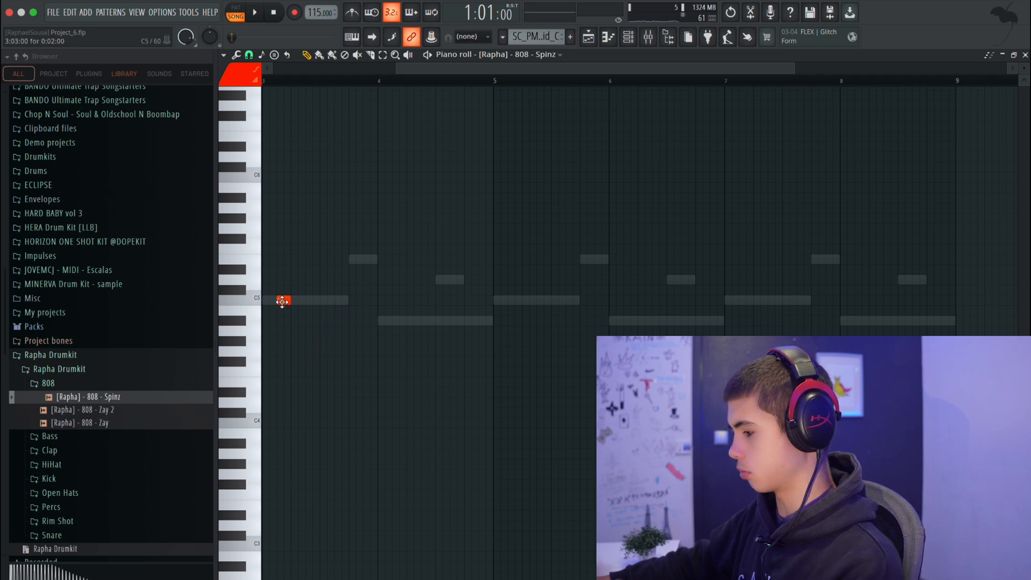
pyautogui.moveTo(282, 301); pyautogui.dragTo(213, 307)
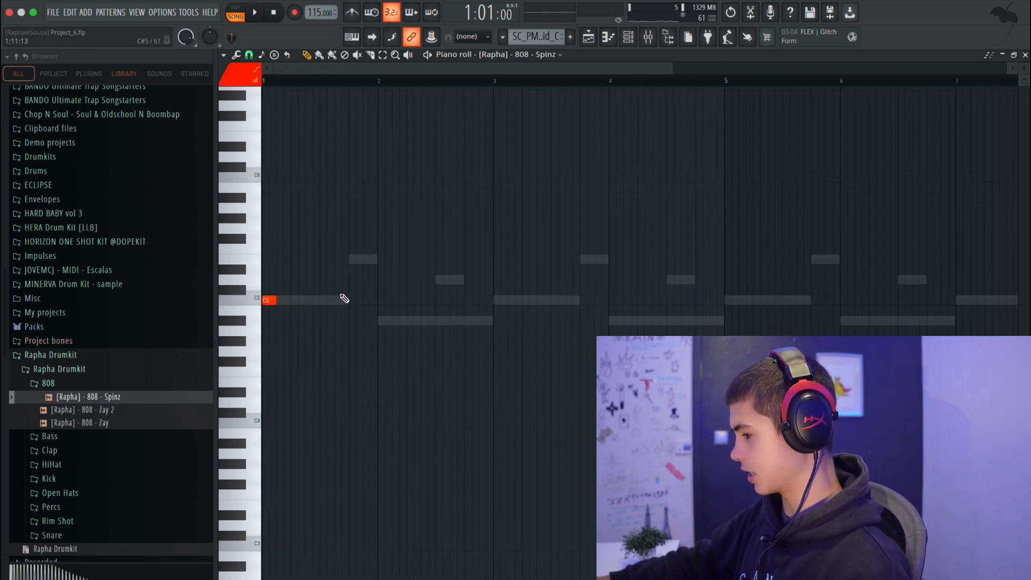
# Try extra 808 hits with C5 notes near the end of bar 1 and B4 notes in bar 2, and play the pattern.
pyautogui.click(373, 301)
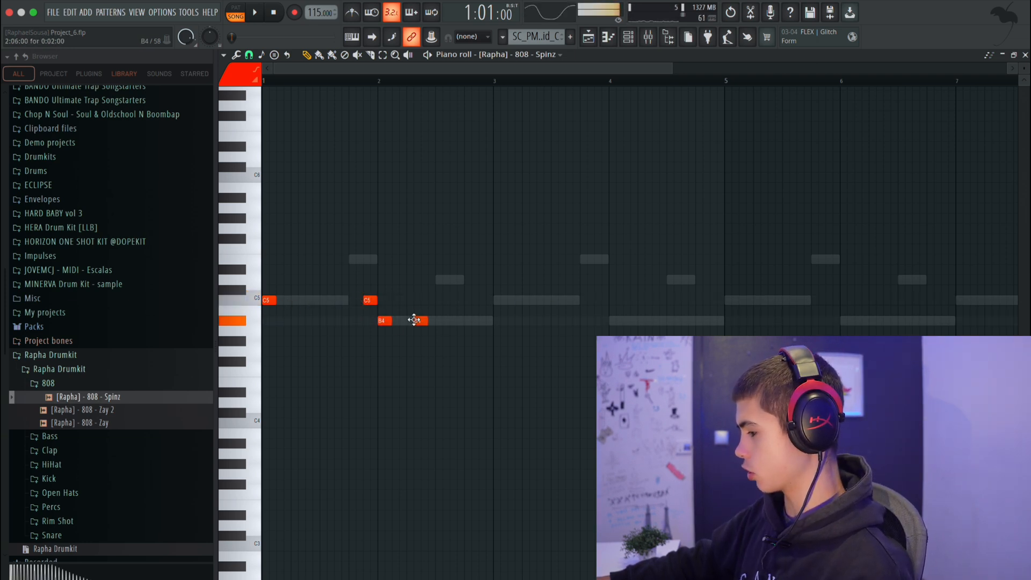
pyautogui.click(504, 290)
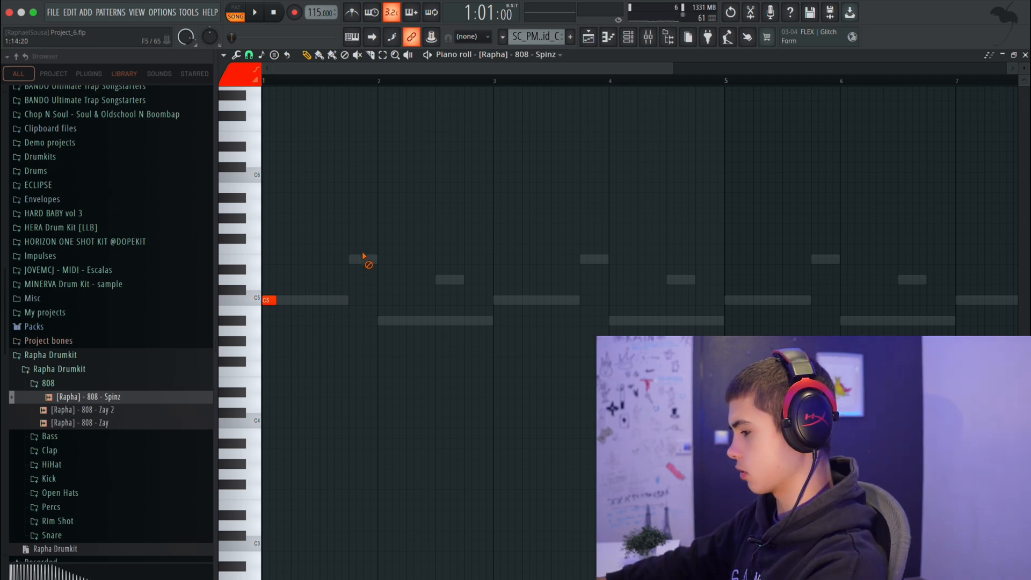
pyautogui.press('space')
pyautogui.click(352, 301)
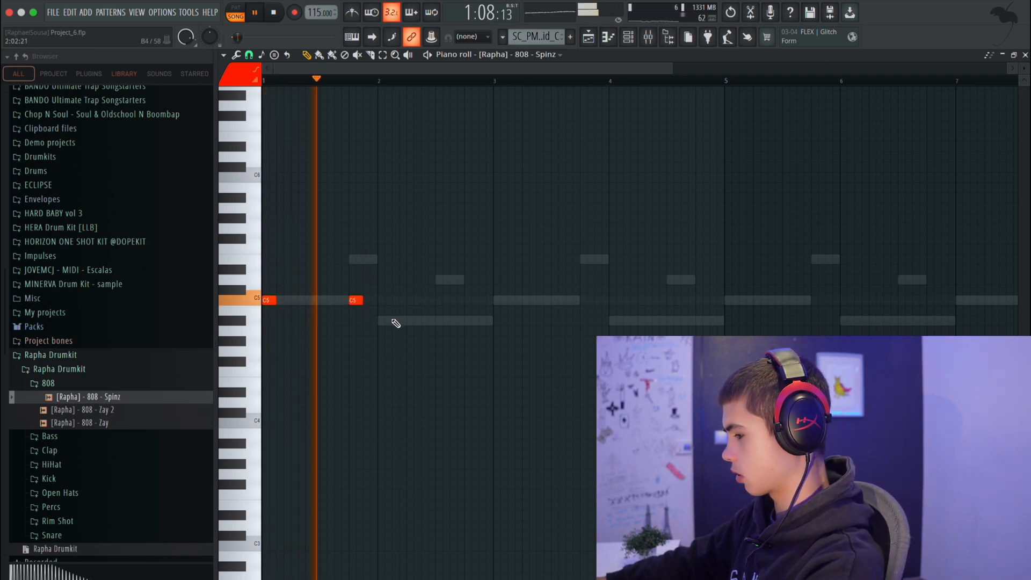
pyautogui.press('space')
# Return to the playlist and unsolo Melody 1 so that all tracks are active.
pyautogui.press('F5')
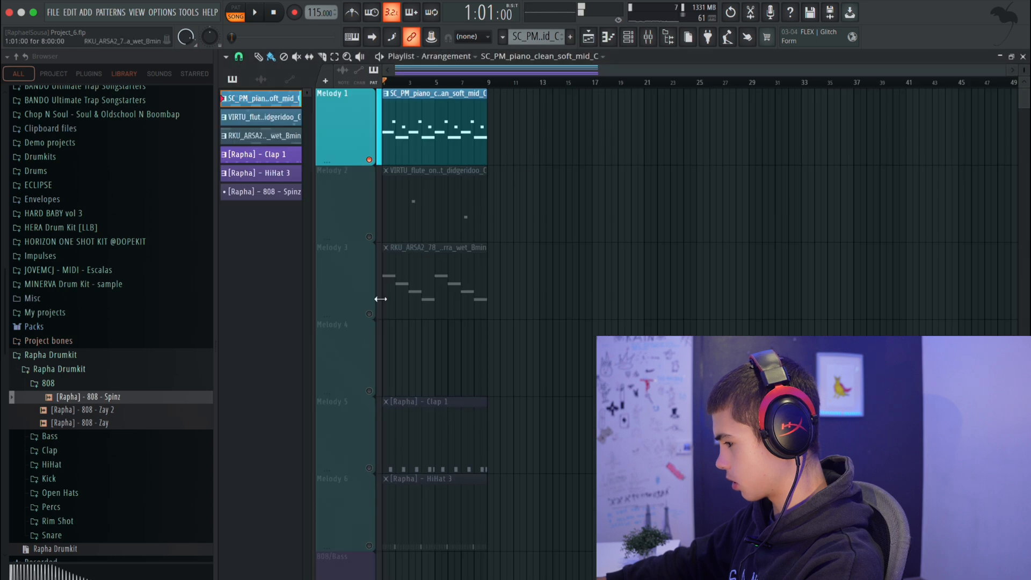
pyautogui.rightClick(374, 239)
pyautogui.rightClick(371, 237)
pyautogui.rightClick(372, 237)
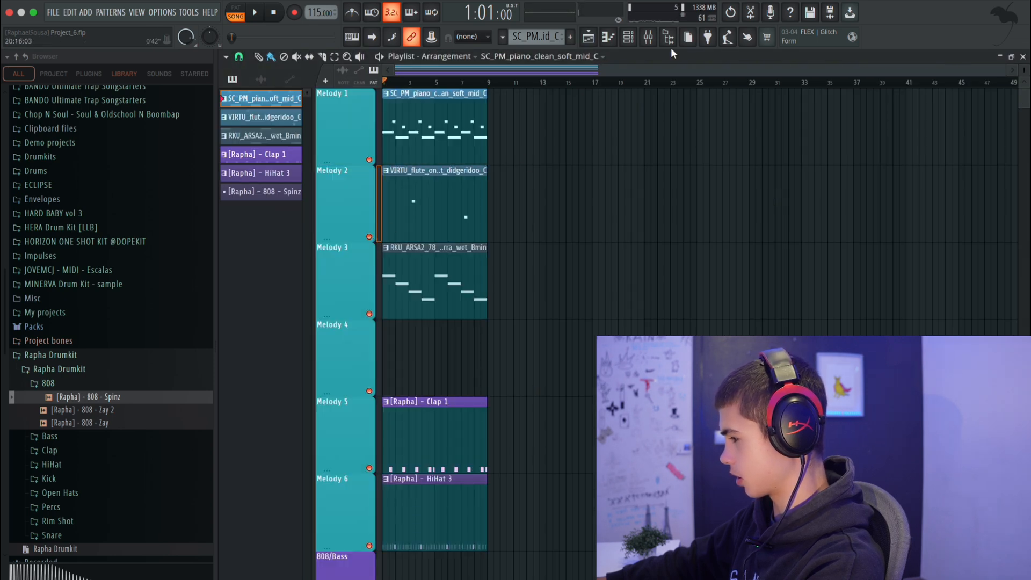
# Reopen the 808 - Spinz notes, start playback and add short B4 notes at steps 7, 13 and 15 of bar 2.
pyautogui.click(633, 39)
pyautogui.rightClick(326, 193)
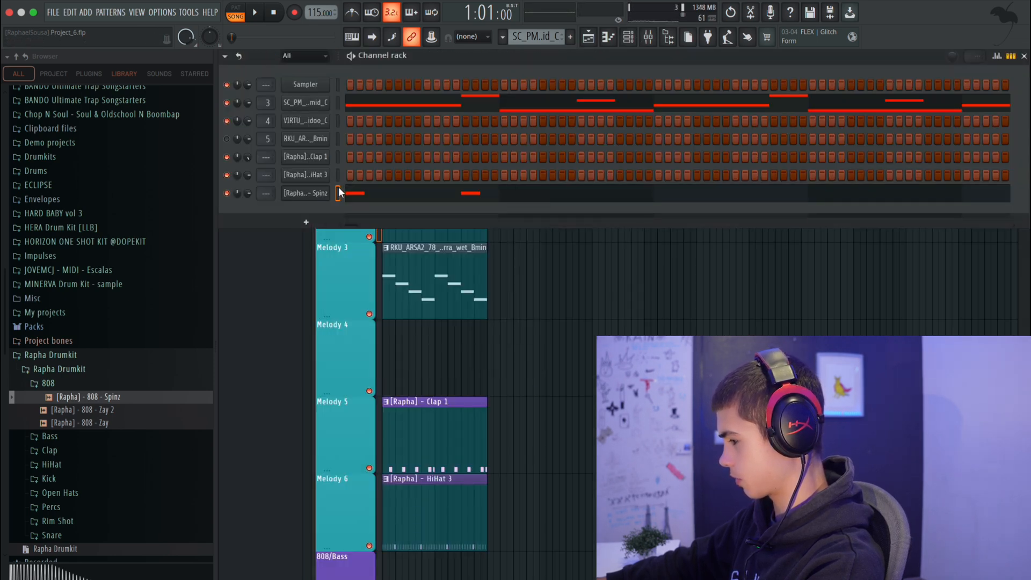
pyautogui.click(340, 189)
pyautogui.rightClick(325, 193)
pyautogui.click(344, 192)
pyautogui.press('space')
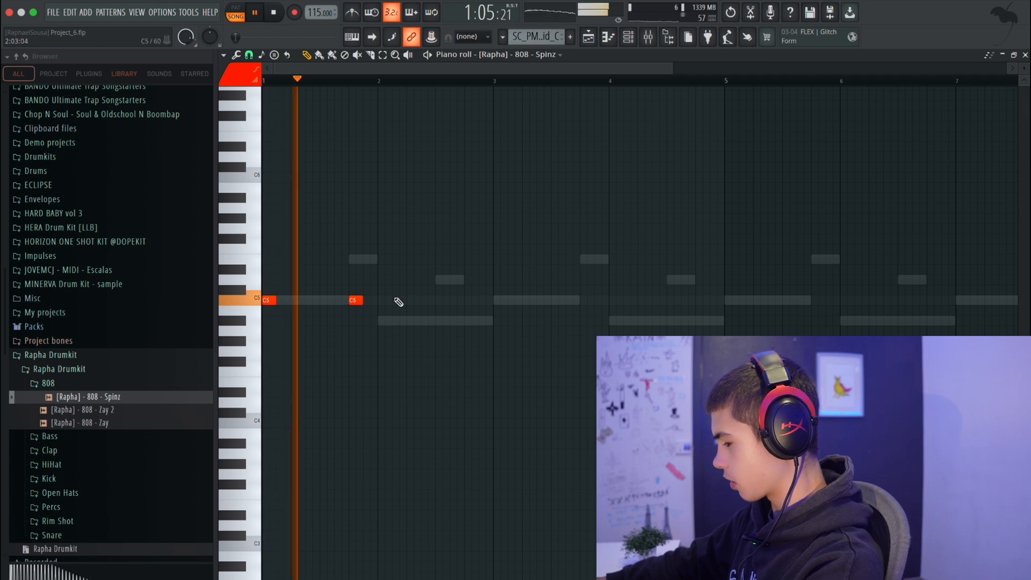
pyautogui.click(428, 321)
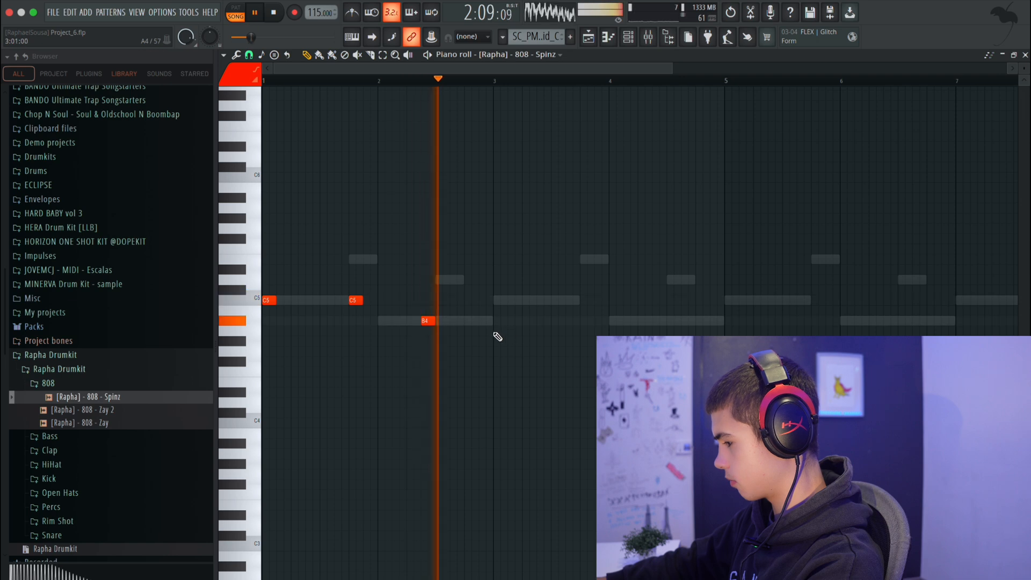
pyautogui.click(471, 321)
pyautogui.click(485, 321)
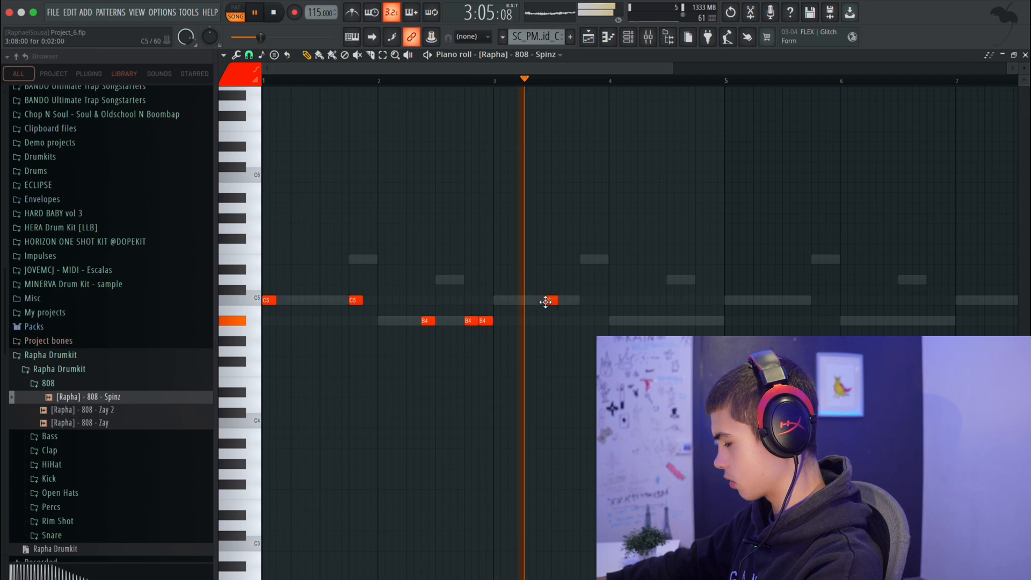
# Replace the second C5 note of bar 1 with a short C5 at step 7 of that bar.
pyautogui.rightClick(355, 300)
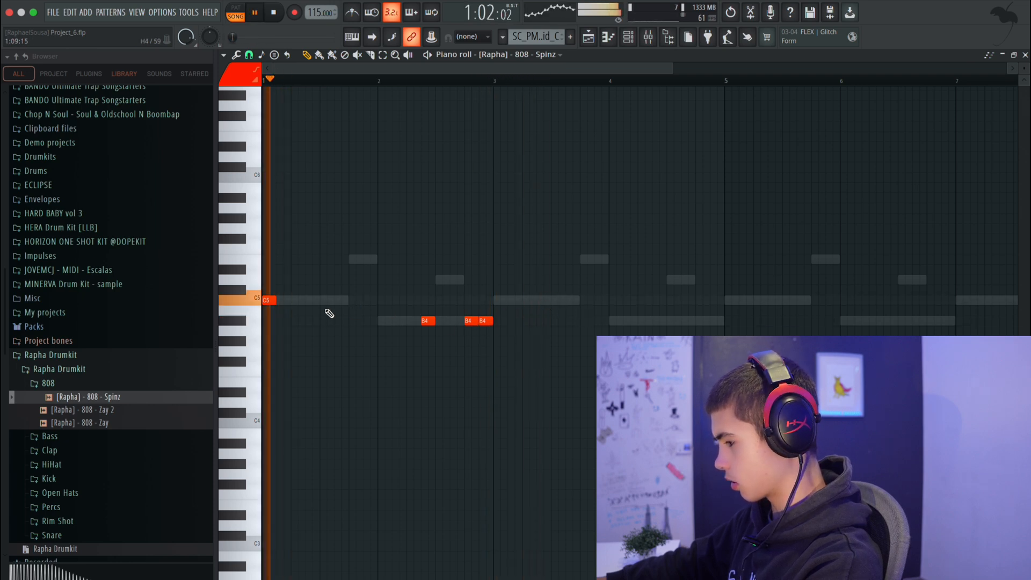
pyautogui.click(308, 301)
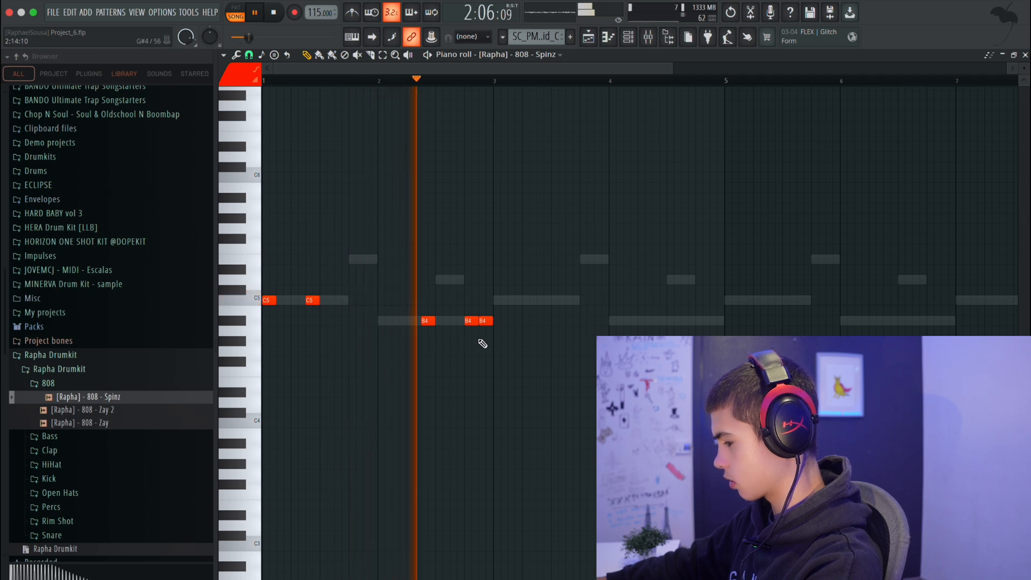
# Add a short C5 note at the start of bar 3 and move the first B4 note to the start of bar 2.
pyautogui.click(495, 300)
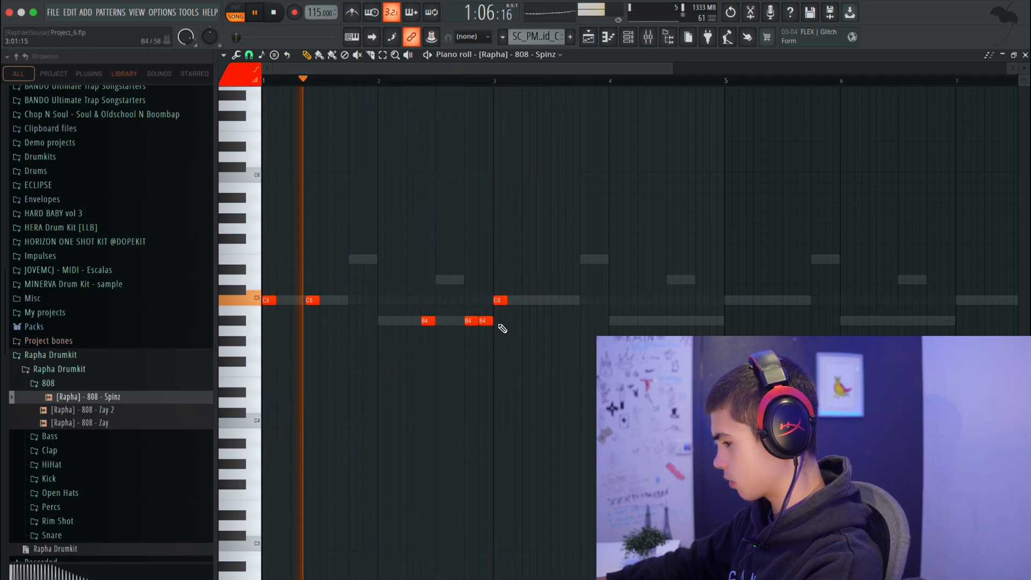
pyautogui.moveTo(426, 321); pyautogui.dragTo(383, 321)
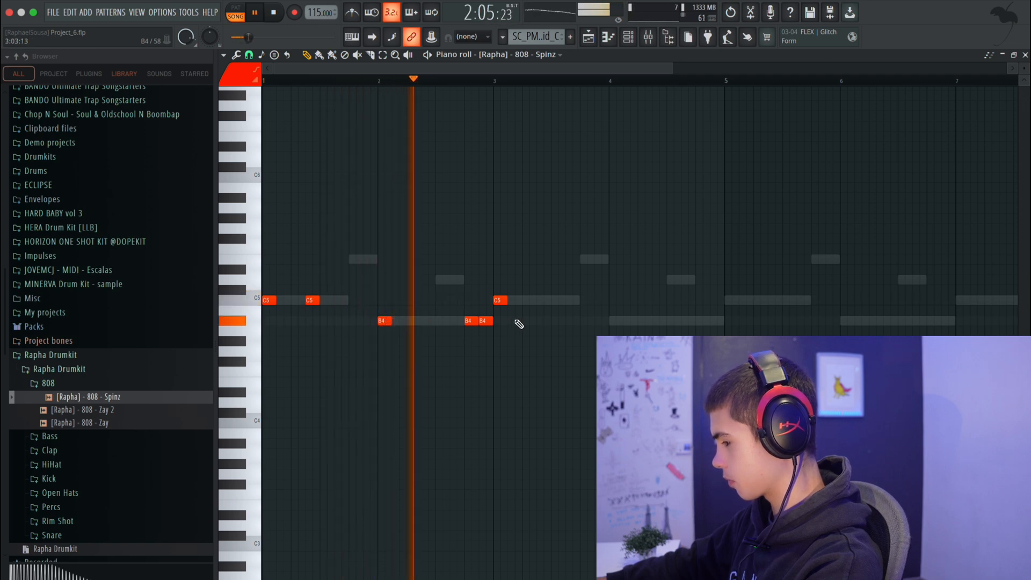
# Add short C5 and F5 notes at steps 13 and 15 of bar 3, B4 at the start of bar 4 and C5 at step 11.
pyautogui.click(584, 300)
pyautogui.click(613, 320)
pyautogui.rightClick(612, 322)
pyautogui.rightClick(591, 300)
pyautogui.click(584, 300)
pyautogui.click(600, 250)
pyautogui.click(614, 320)
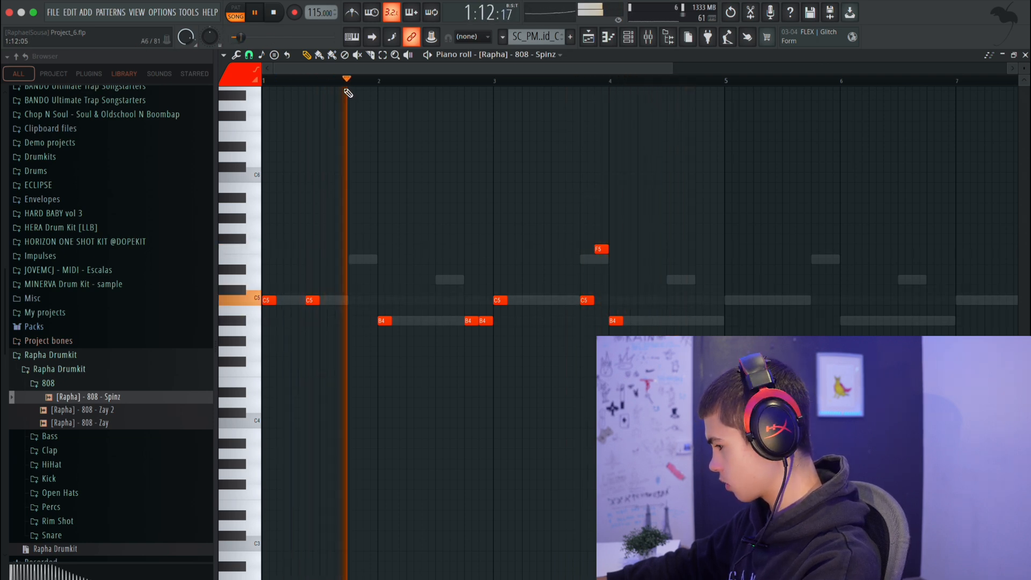
pyautogui.click(679, 300)
# Try an extra C5 at step 15 or 13 of bar 4, or a B4 at the start of bar 5, and remove each one.
pyautogui.click(712, 301)
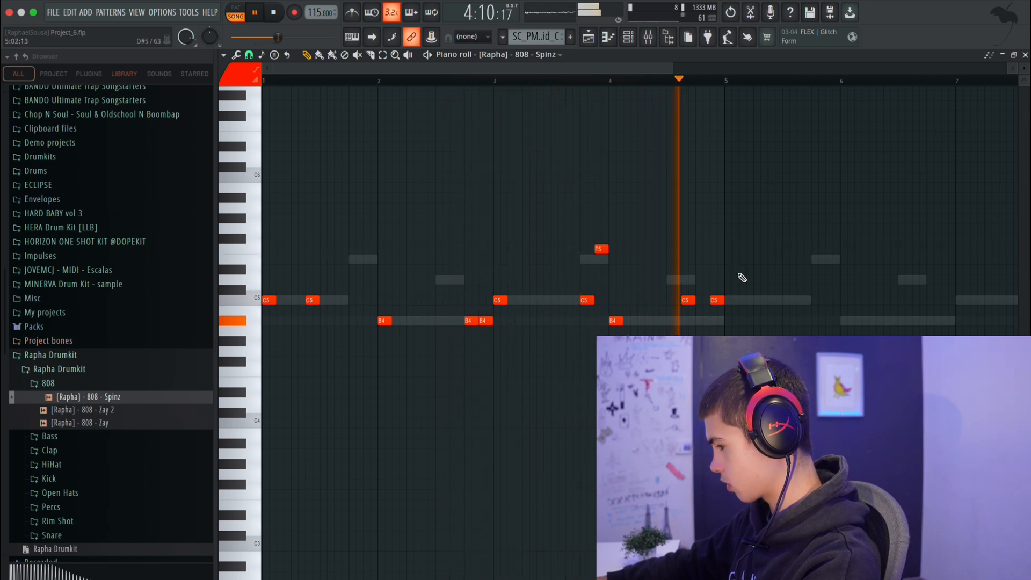
pyautogui.press('space')
pyautogui.press('space')
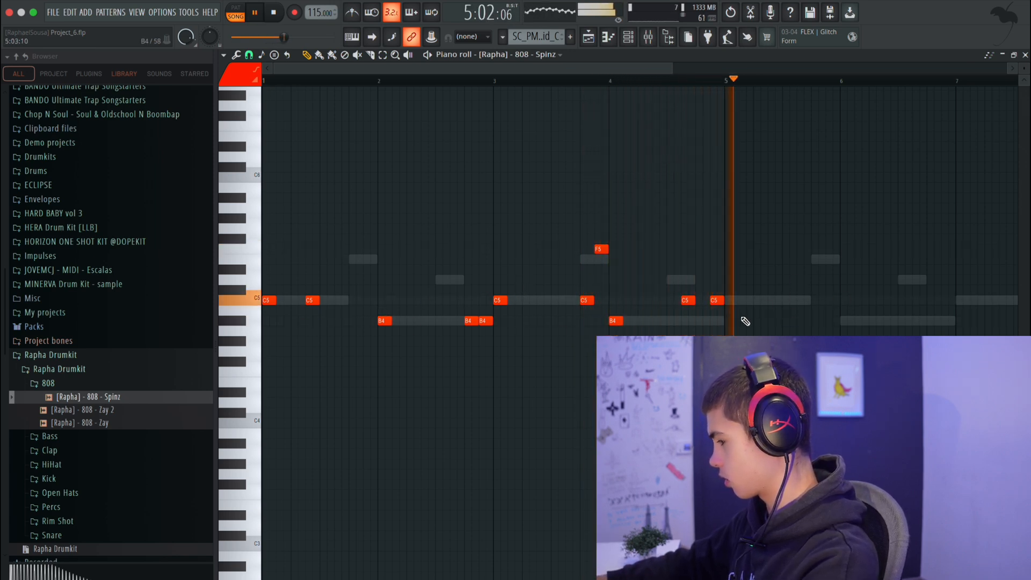
pyautogui.rightClick(716, 301)
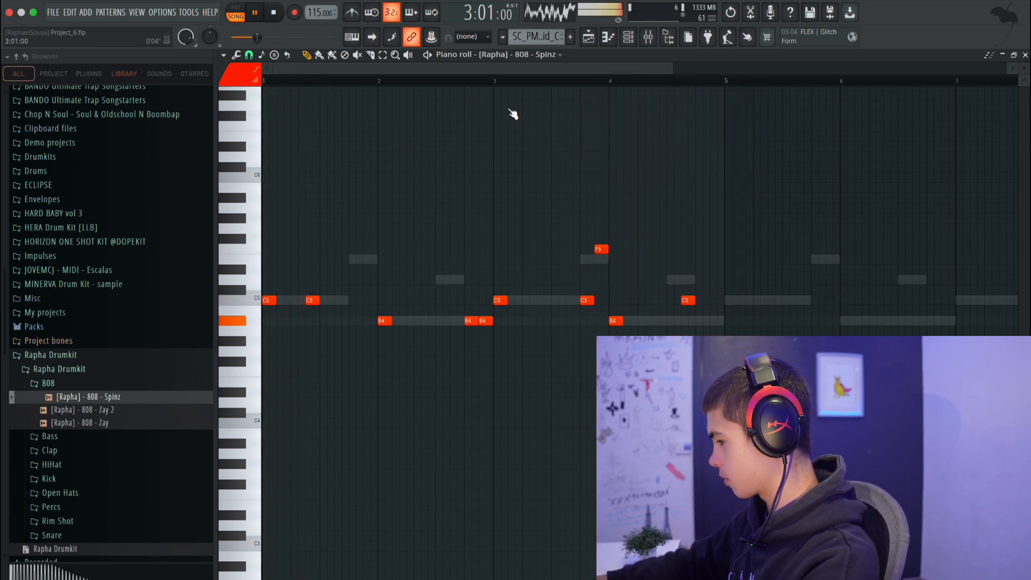
pyautogui.click(701, 300)
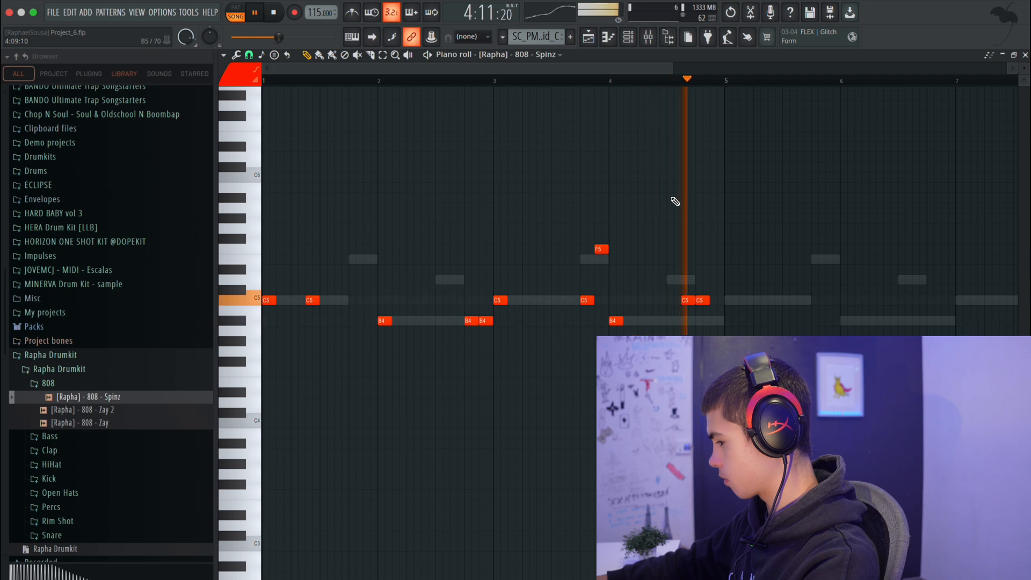
pyautogui.rightClick(700, 300)
pyautogui.click(729, 320)
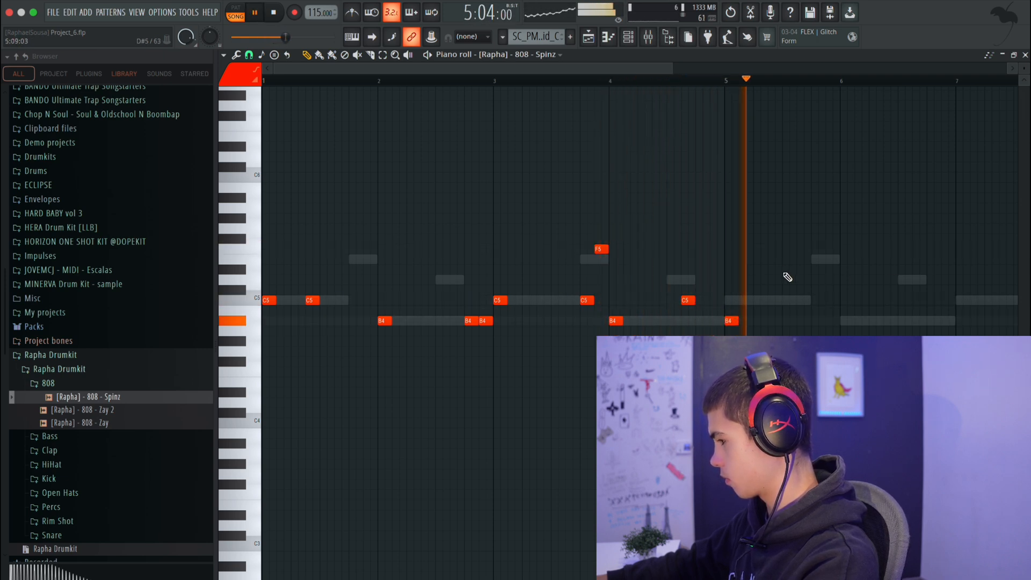
pyautogui.press('space')
pyautogui.rightClick(731, 320)
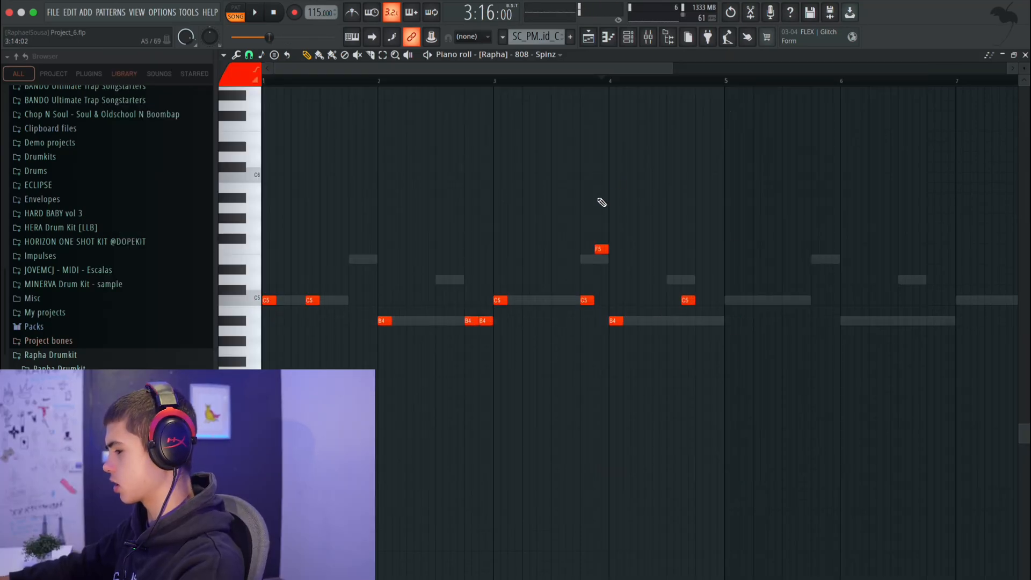
# Select the four-bar 808 phrase and duplicate it into bars 5 to 8.
pyautogui.moveTo(726, 84); pyautogui.dragTo(265, 111)
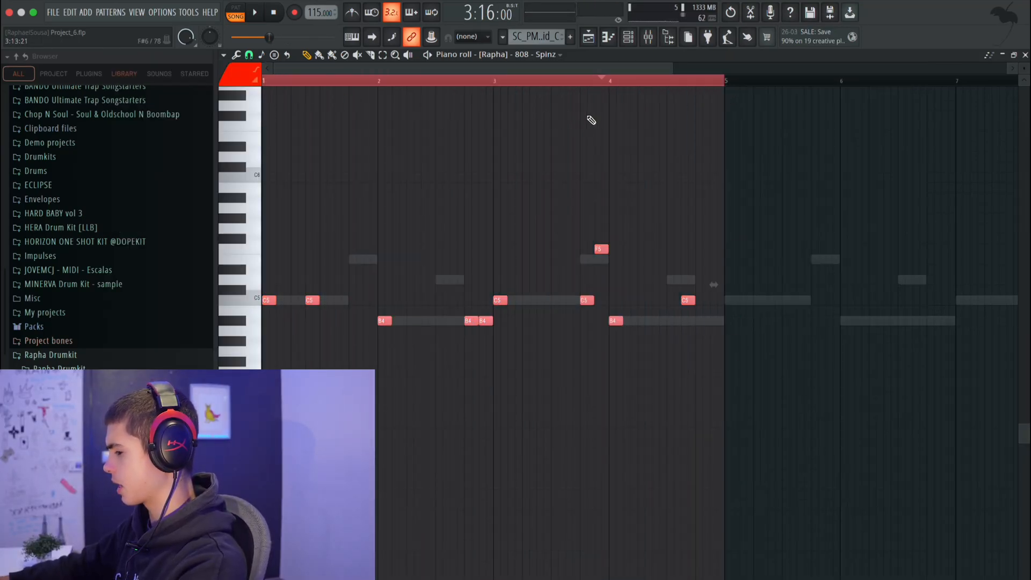
pyautogui.hotkey('ctrl', 'b')
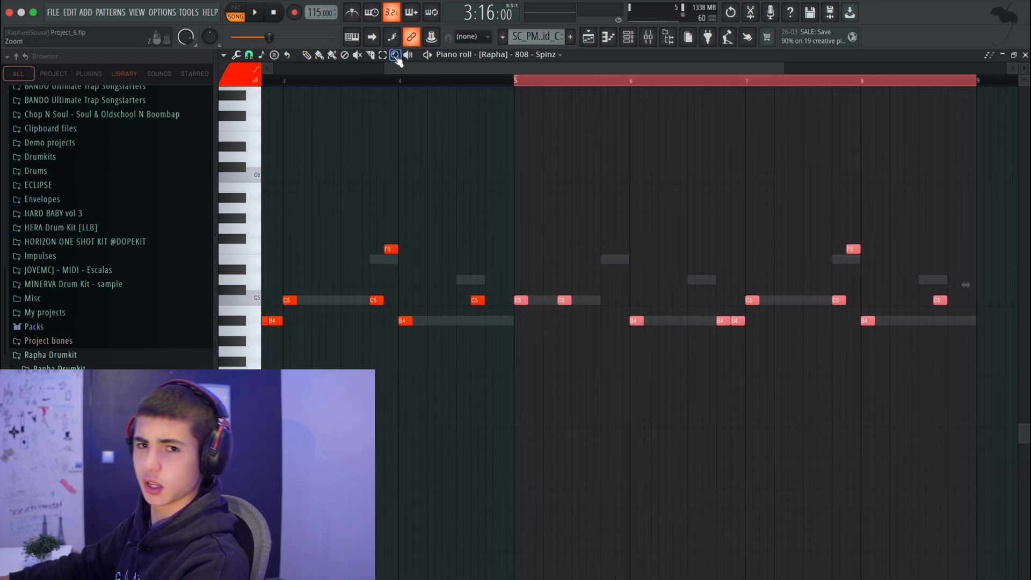
pyautogui.rightClick(402, 152)
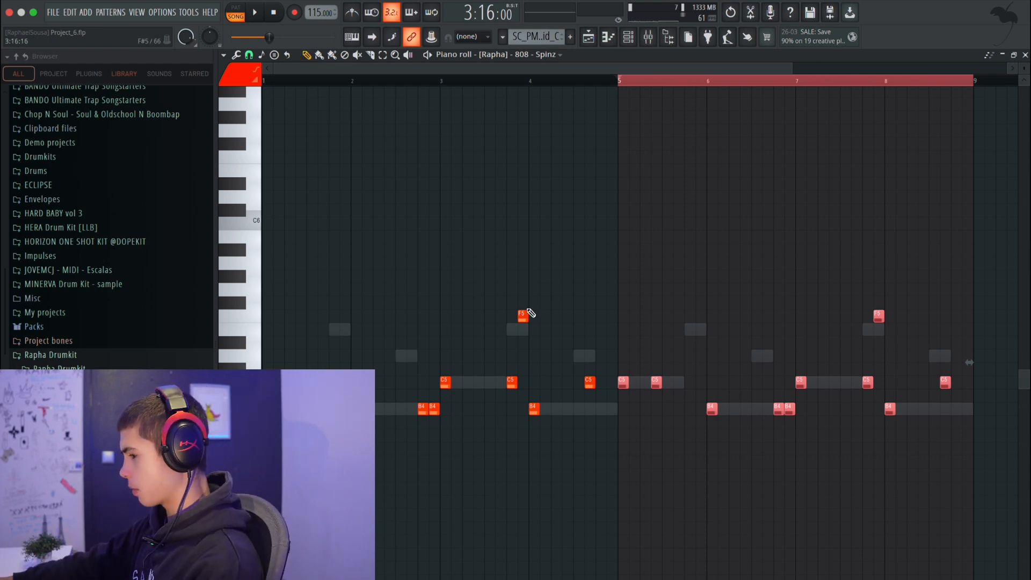
# Vary the copied phrase: add a short C5 at step 13 of bar 8 and remove bar 6's last B4 and bar 7's F5.
pyautogui.moveTo(619, 80); pyautogui.dragTo(976, 83)
pyautogui.press('space')
pyautogui.press('space')
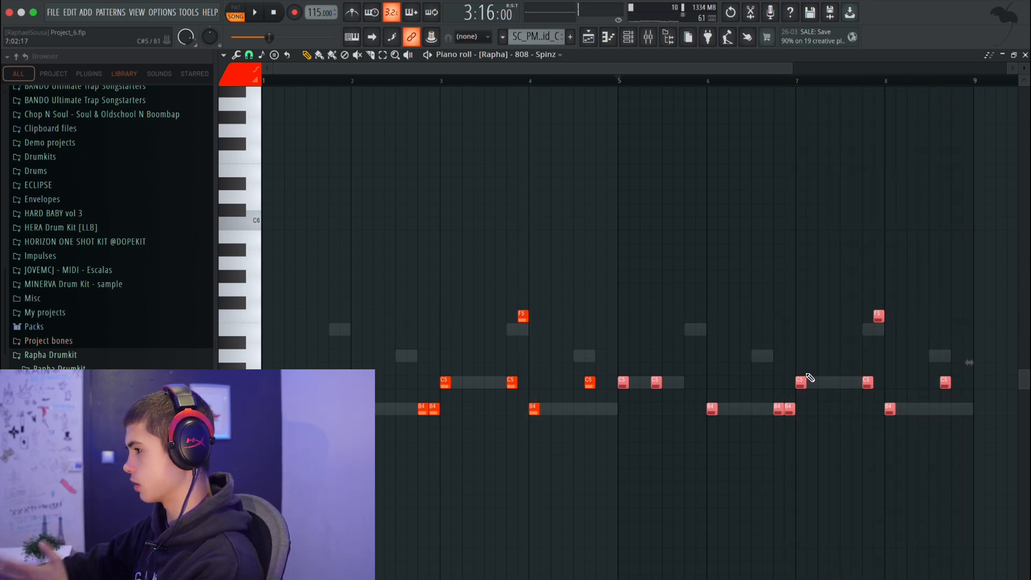
pyautogui.press('space')
pyautogui.press('space')
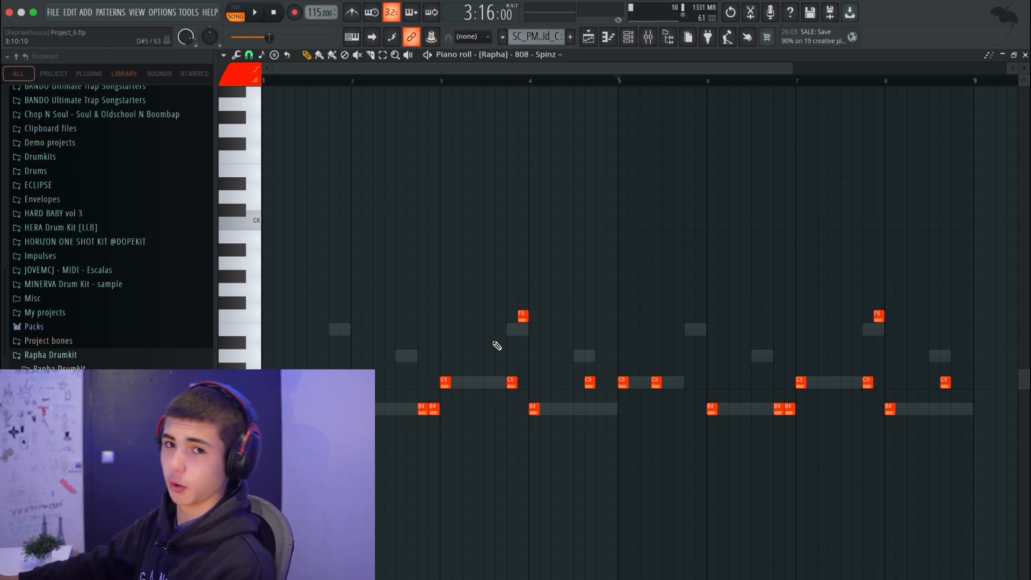
pyautogui.click(957, 382)
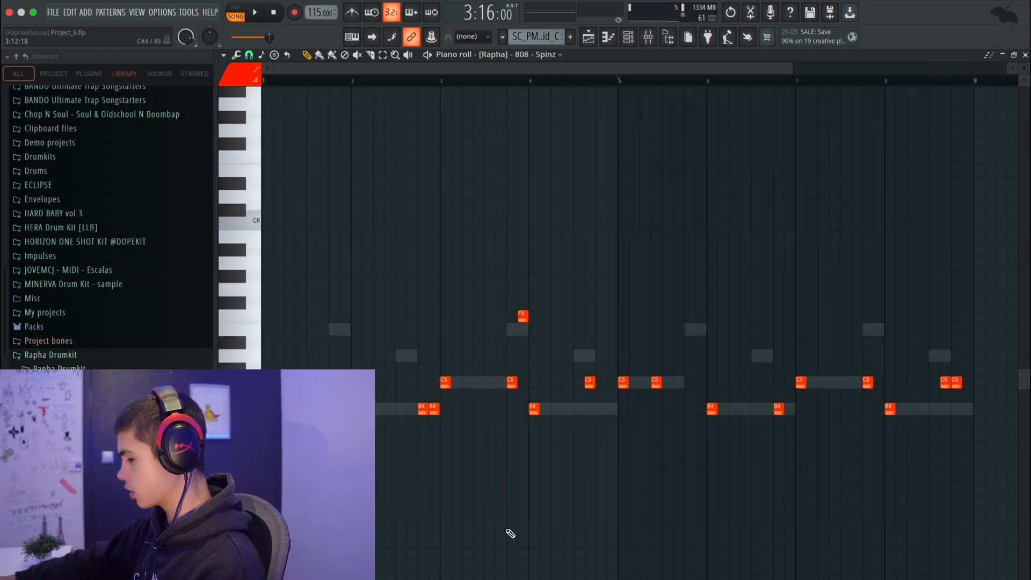
# Enlarge the velocity lane and raise the velocity of all the 808 notes to an even level of about 88%.
pyautogui.moveTo(640, 578); pyautogui.dragTo(642, 112)
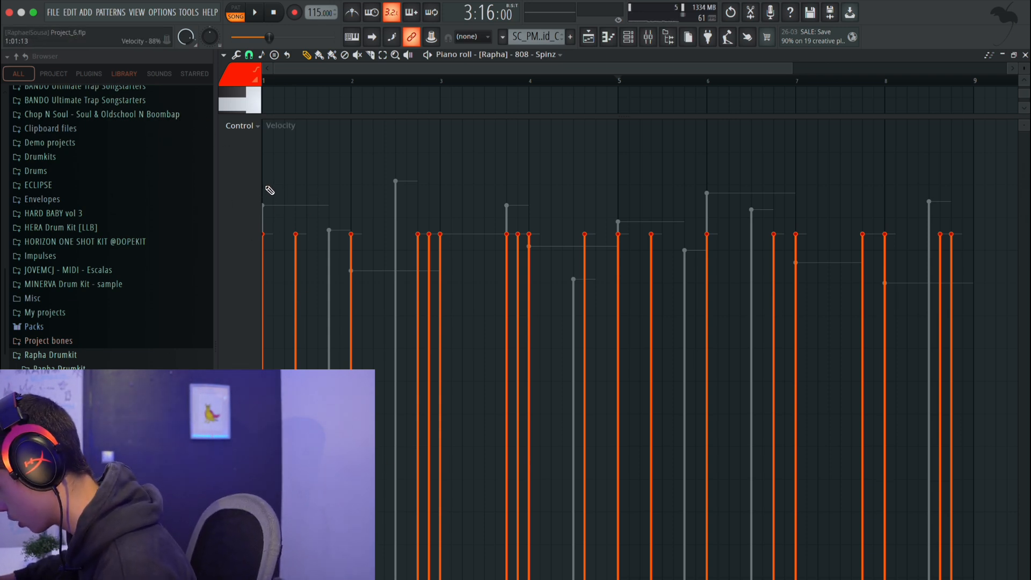
pyautogui.moveTo(281, 192)
pyautogui.mouseDown()
pyautogui.moveTo(299, 187)
pyautogui.moveTo(277, 190)
pyautogui.mouseUp()
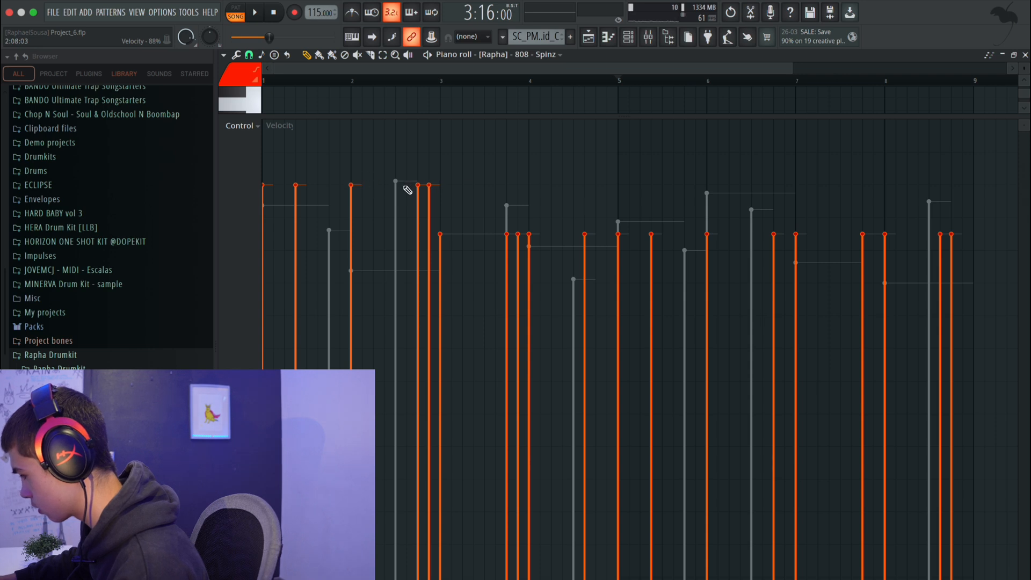
pyautogui.moveTo(472, 187); pyautogui.dragTo(527, 186)
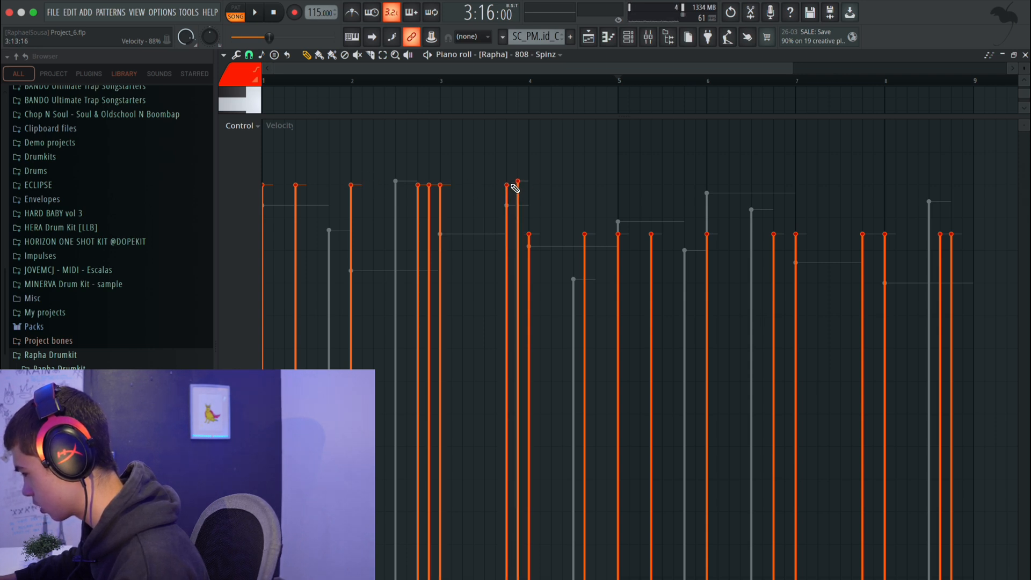
pyautogui.moveTo(544, 189); pyautogui.dragTo(573, 189)
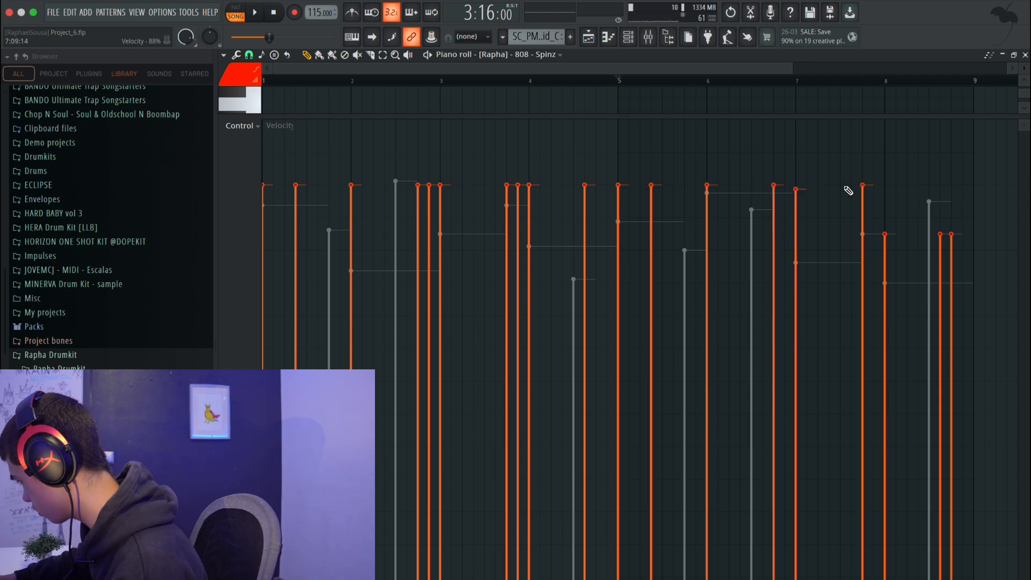
pyautogui.moveTo(866, 187); pyautogui.dragTo(897, 187)
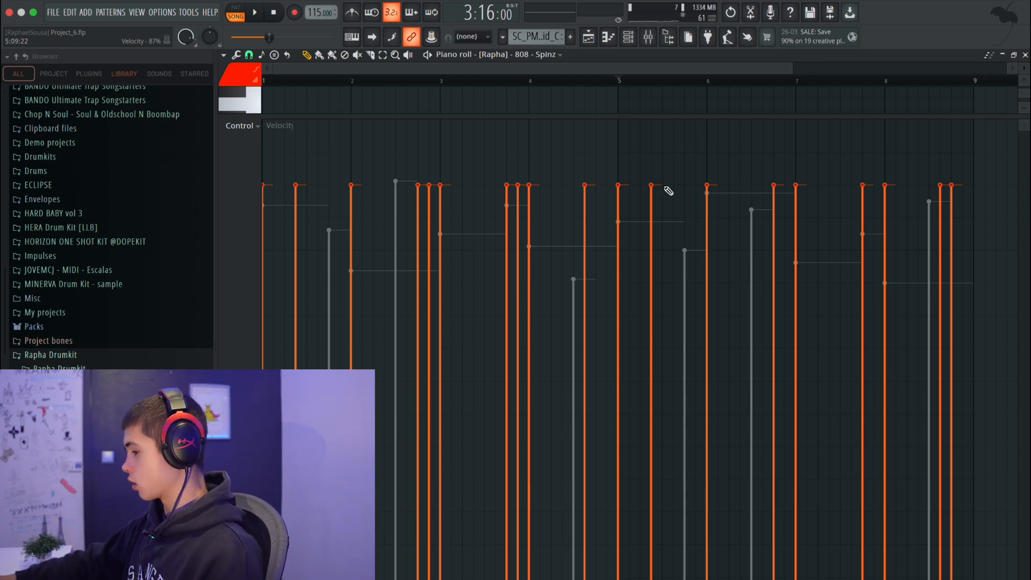
# Look over the playlist and the channel rack, reopen the 808 - Spinz notes and listen to the beat with the bass.
pyautogui.click(591, 43)
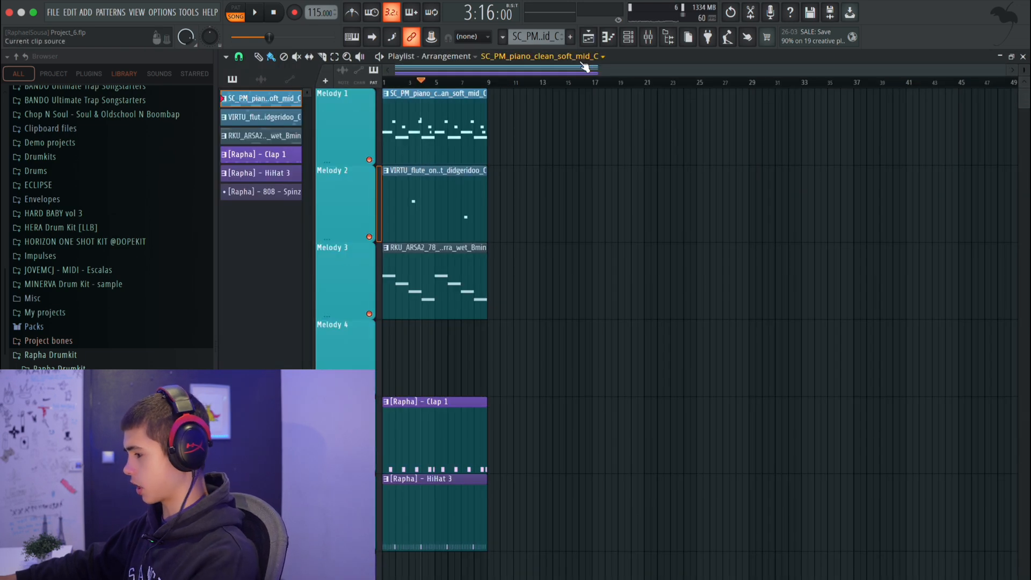
pyautogui.click(635, 41)
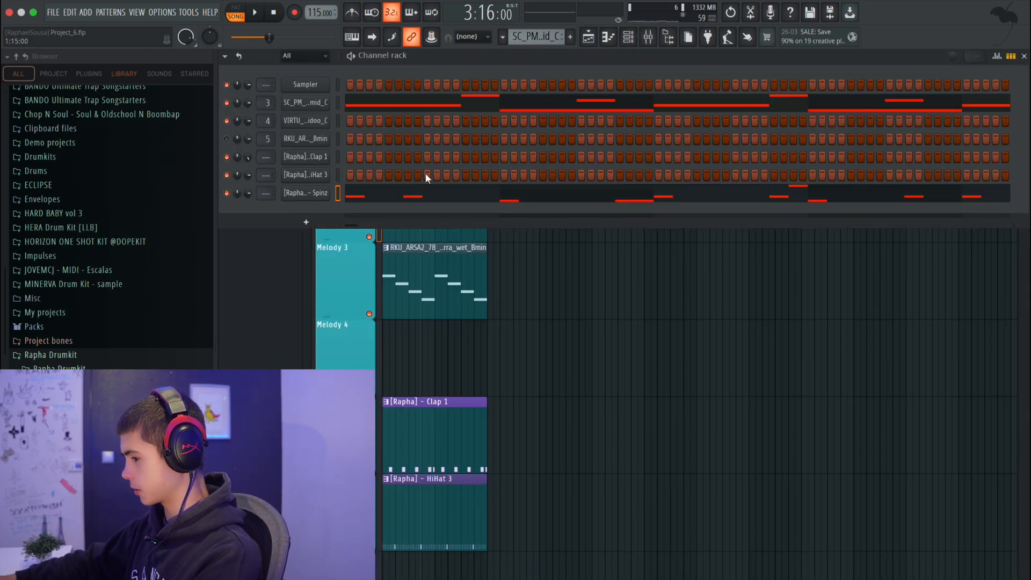
pyautogui.rightClick(327, 193)
pyautogui.click(345, 192)
pyautogui.rightClick(320, 193)
pyautogui.click(353, 191)
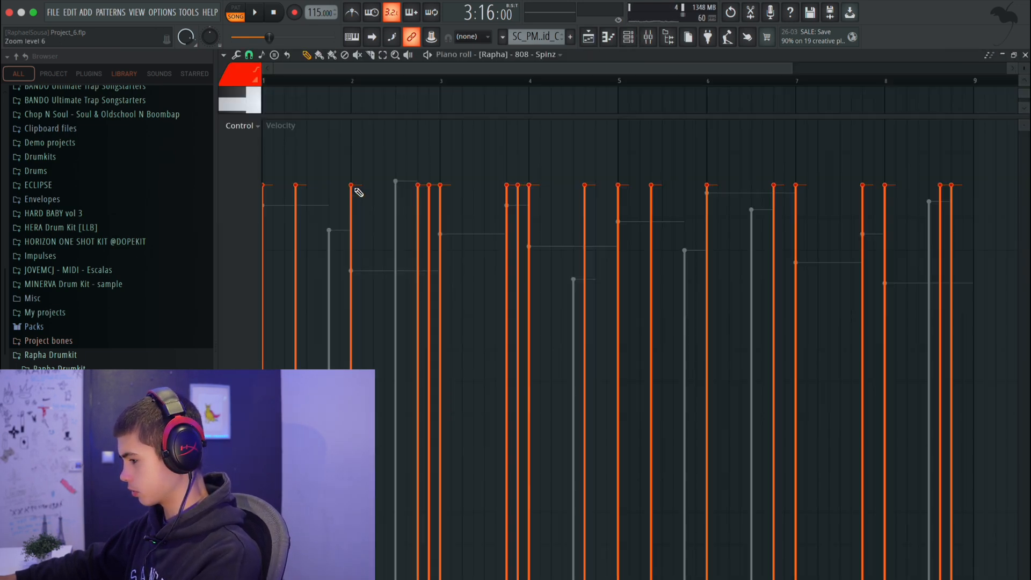
pyautogui.press('space')
pyautogui.press('space')
pyautogui.press('space')
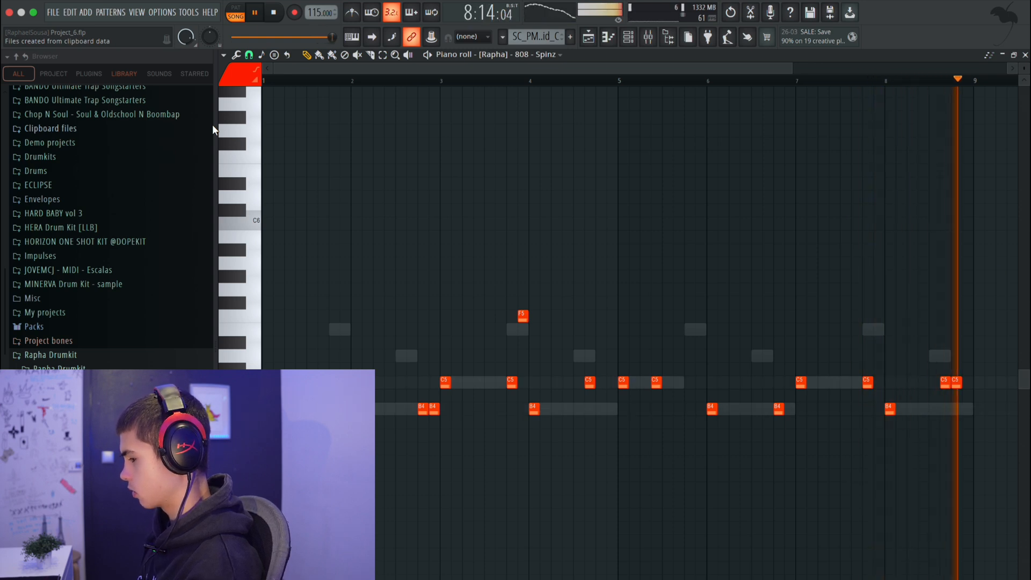
# Show the channel rack above the 808 notes and listen to the beat again.
pyautogui.press('space')
pyautogui.click(627, 42)
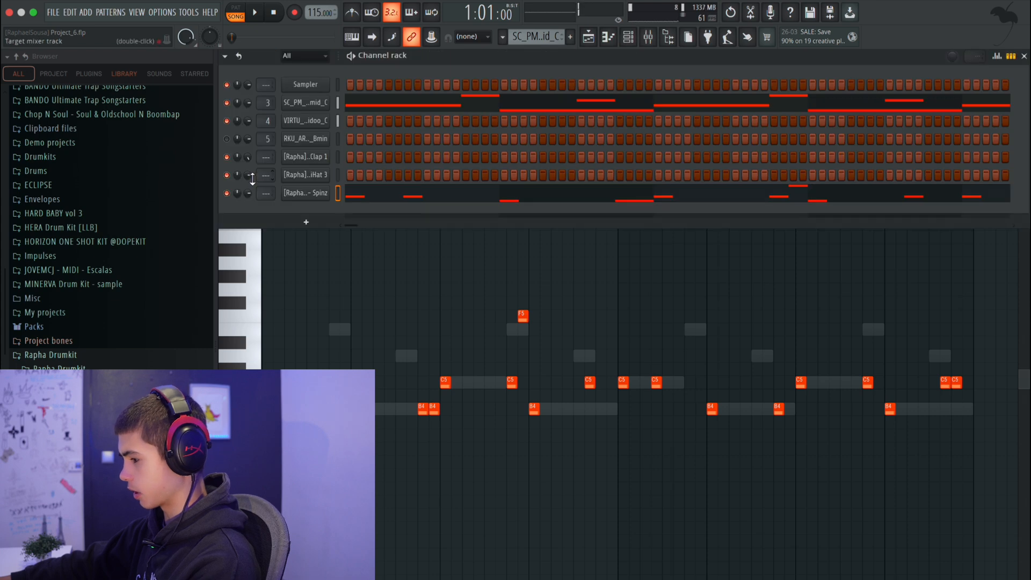
pyautogui.press('space')
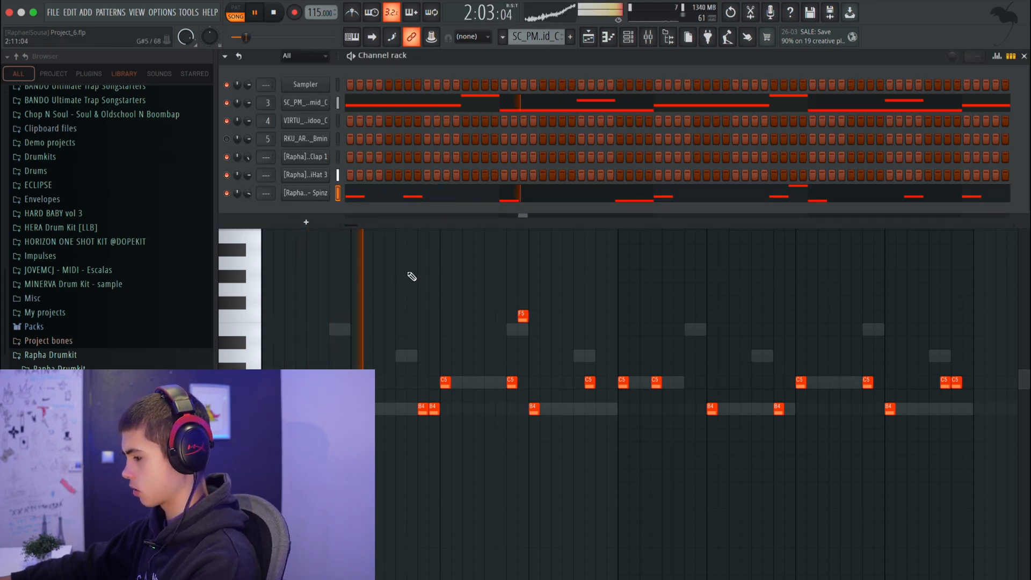
pyautogui.scroll(1, 250, 194)
pyautogui.press('space')
# Set the 808 - Spinz sampler's Boost effect to 1%, close its settings and listen to the result in the full pattern.
pyautogui.click(288, 193)
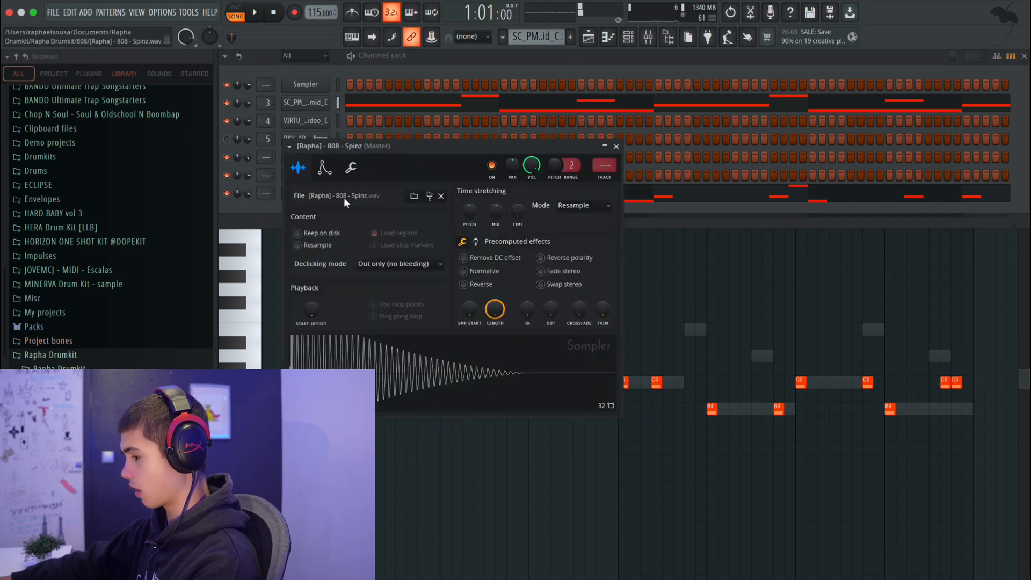
pyautogui.click(476, 242)
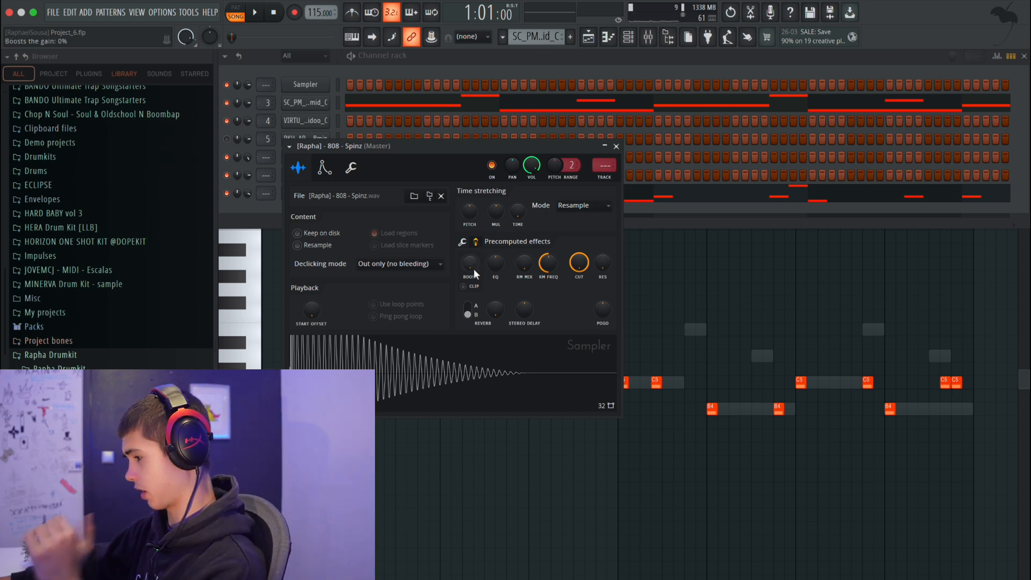
pyautogui.moveTo(472, 257); pyautogui.dragTo(471, 252)
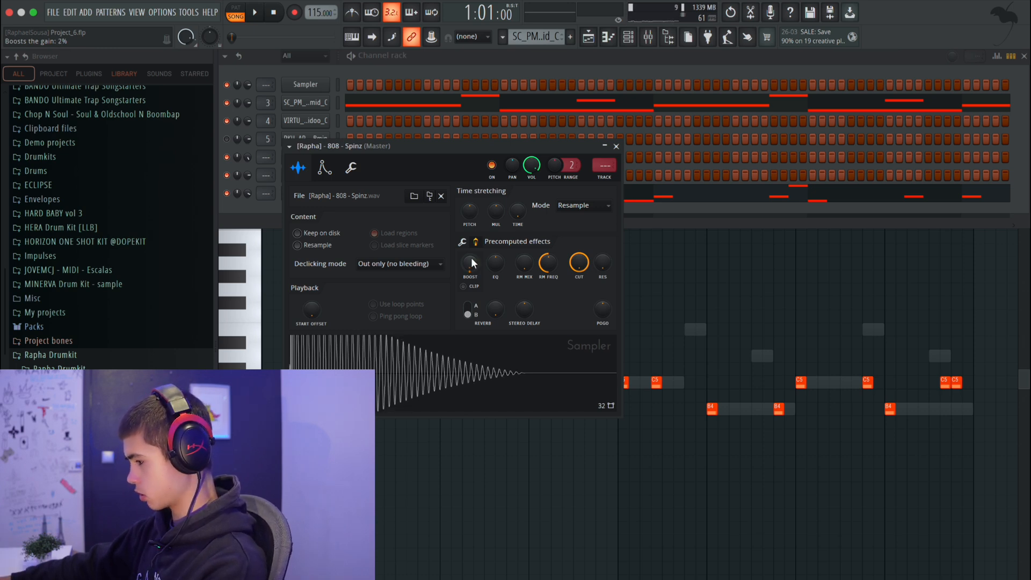
pyautogui.press('space')
pyautogui.moveTo(474, 265); pyautogui.dragTo(474, 267)
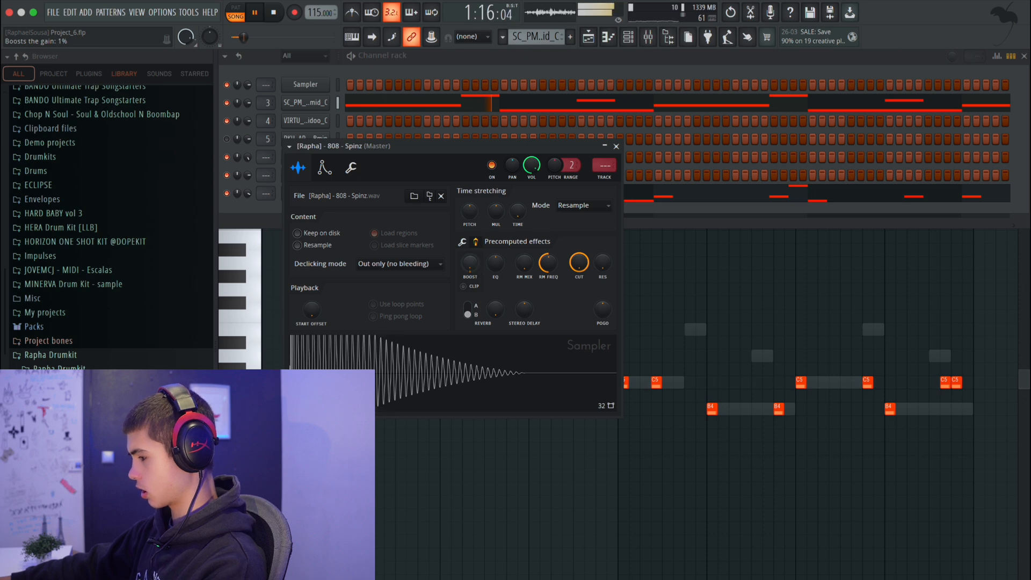
pyautogui.click(616, 147)
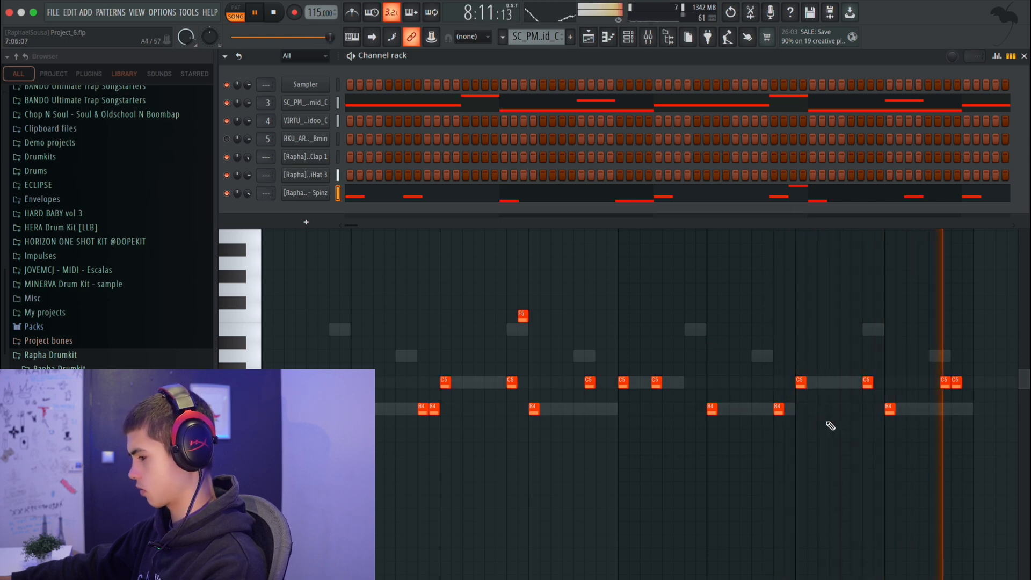
pyautogui.rightClick(396, 355)
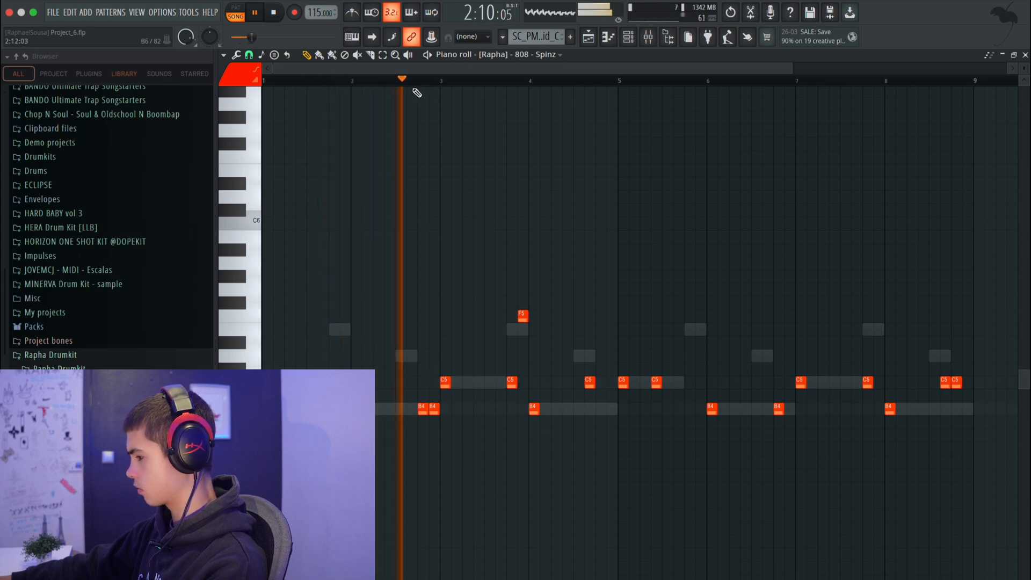
pyautogui.press('space')
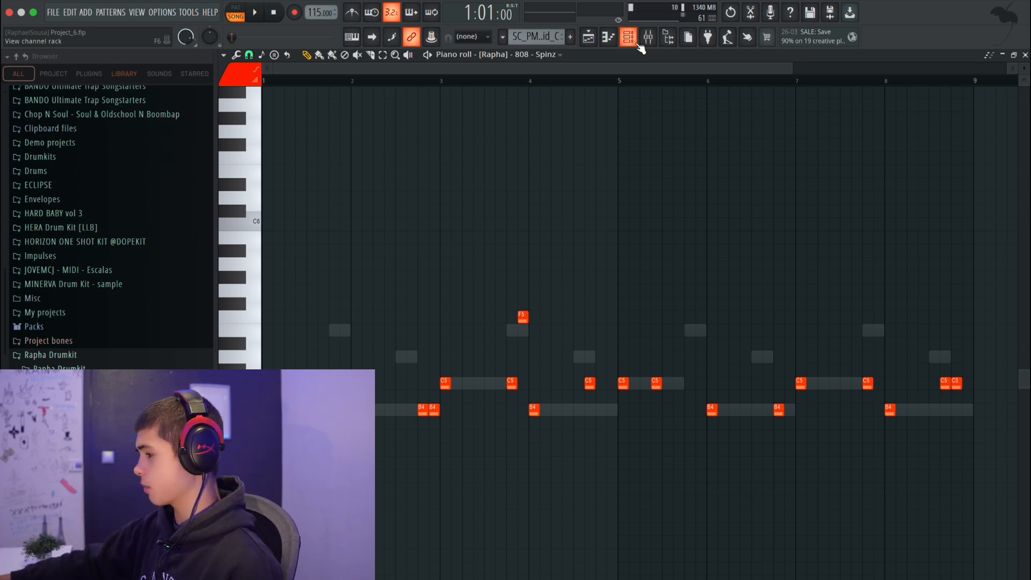
# Open the mixer, select the Drums Bus track and examine the track levels while the beat plays.
pyautogui.click(647, 37)
pyautogui.click(316, 240)
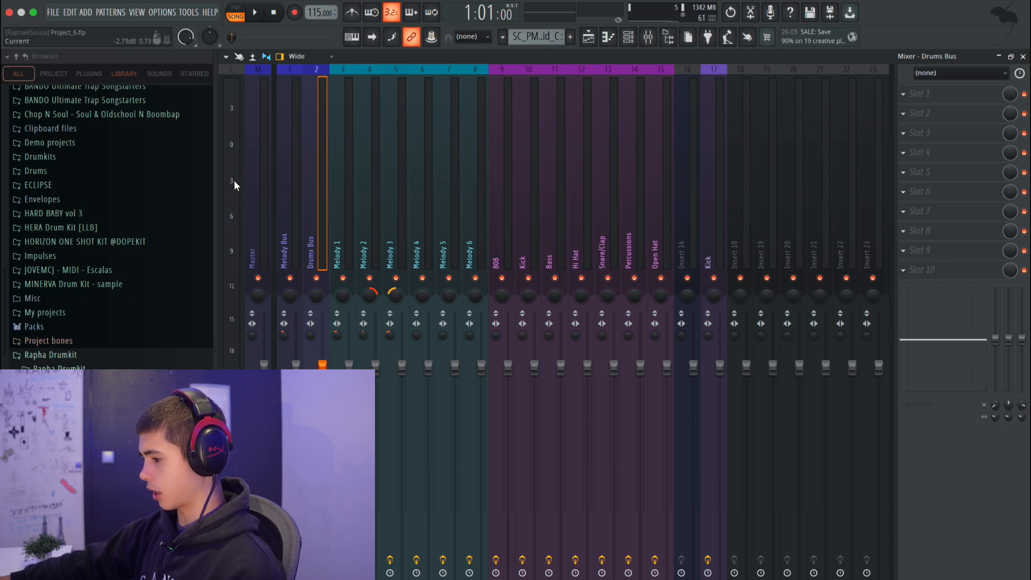
pyautogui.press('space')
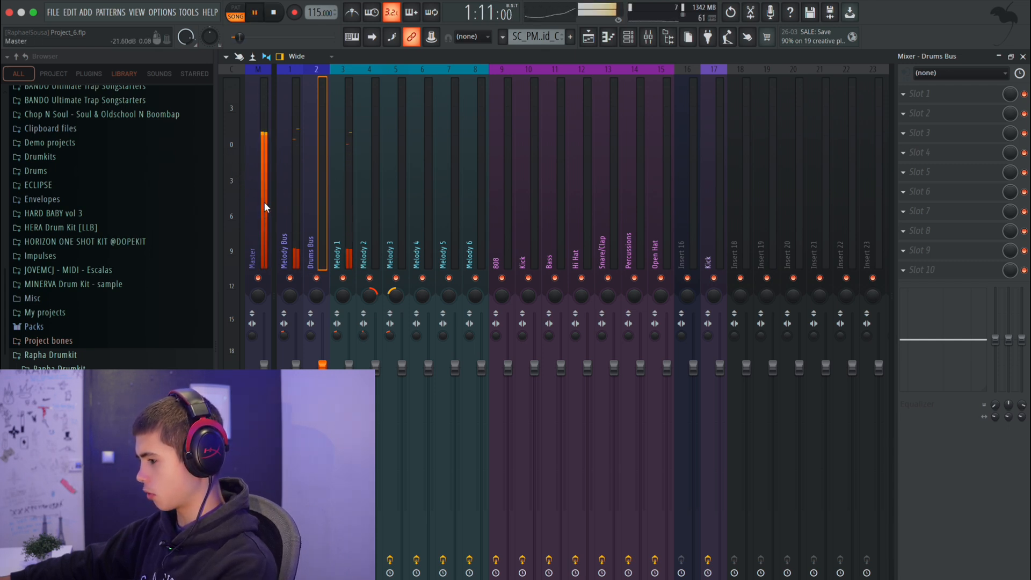
pyautogui.press('space')
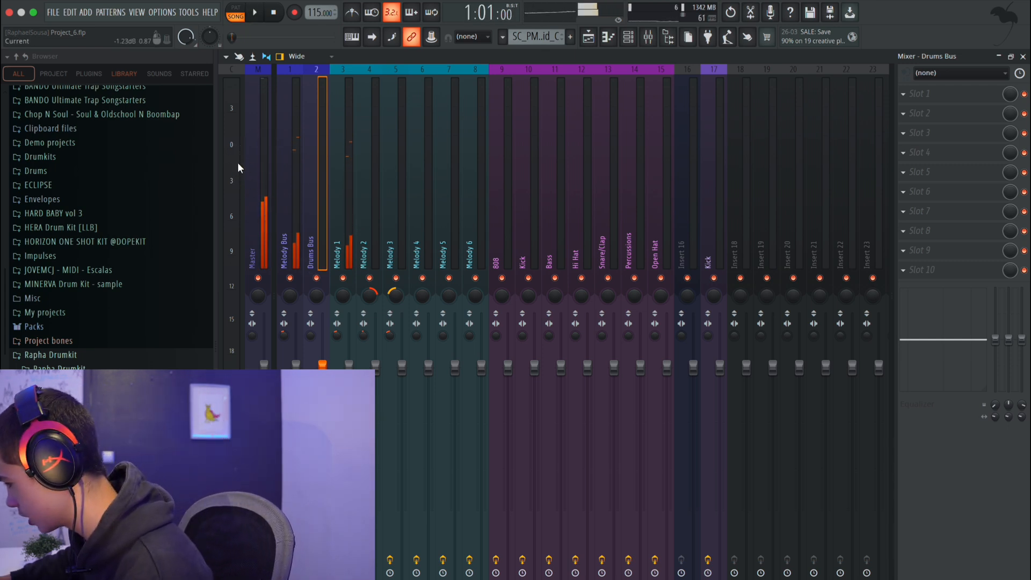
# Route the 808 - Spinz channel to mixer track 9 (808), play the beat and hide the channel rack.
pyautogui.click(629, 36)
pyautogui.moveTo(267, 193); pyautogui.dragTo(267, 168)
pyautogui.press('space')
pyautogui.press('F6')
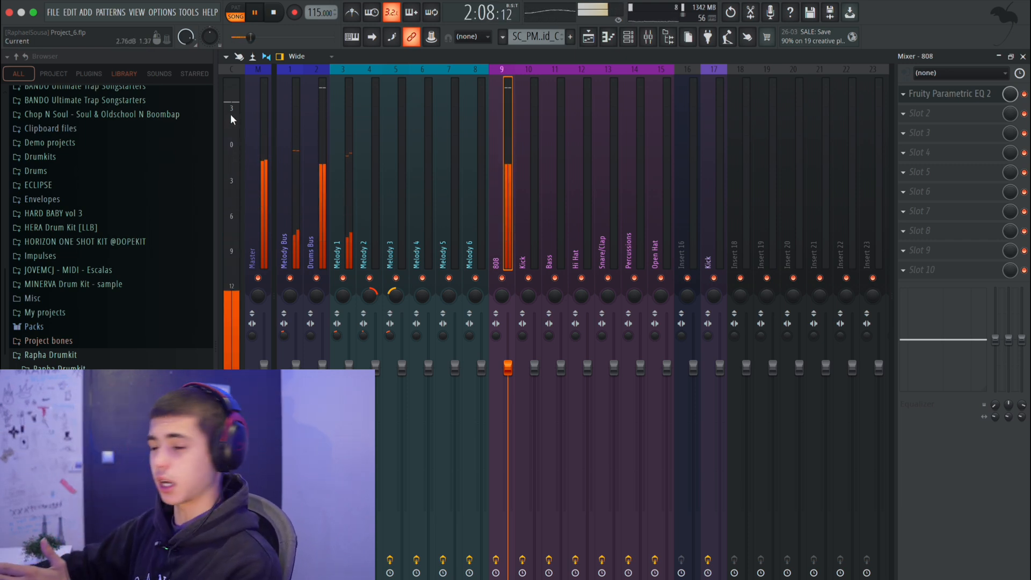
# Stop playback and lower the Melody Bus fader to about -5.1 dB and the Drums Bus fader to about -1.8 dB.
pyautogui.press('space')
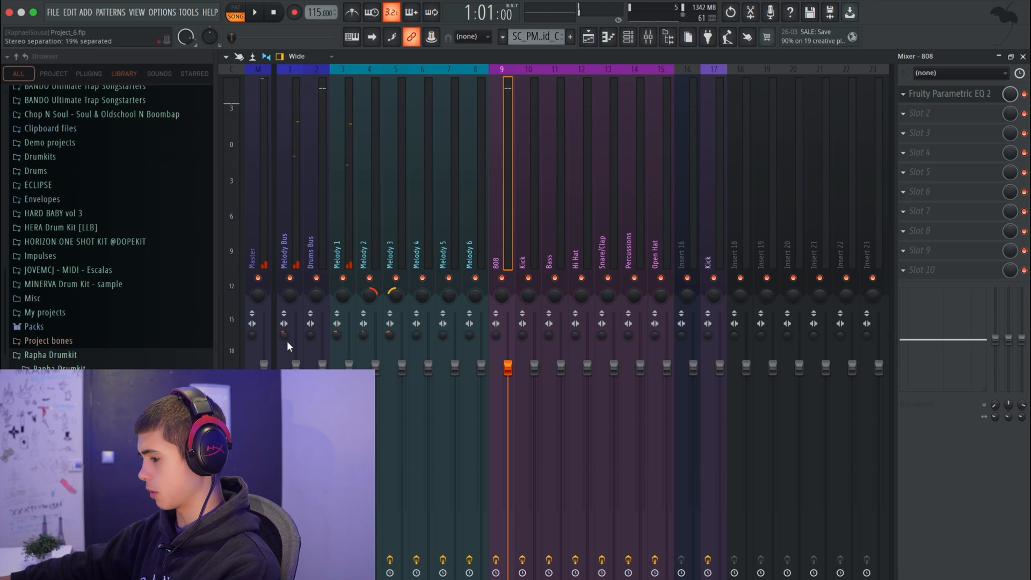
pyautogui.click(297, 366)
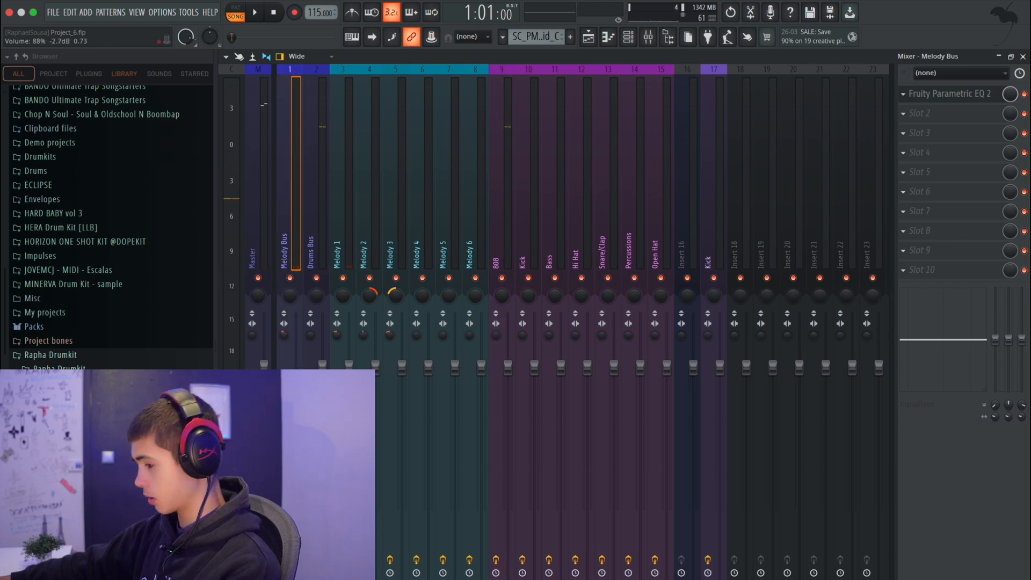
pyautogui.moveTo(297, 412); pyautogui.dragTo(297, 409)
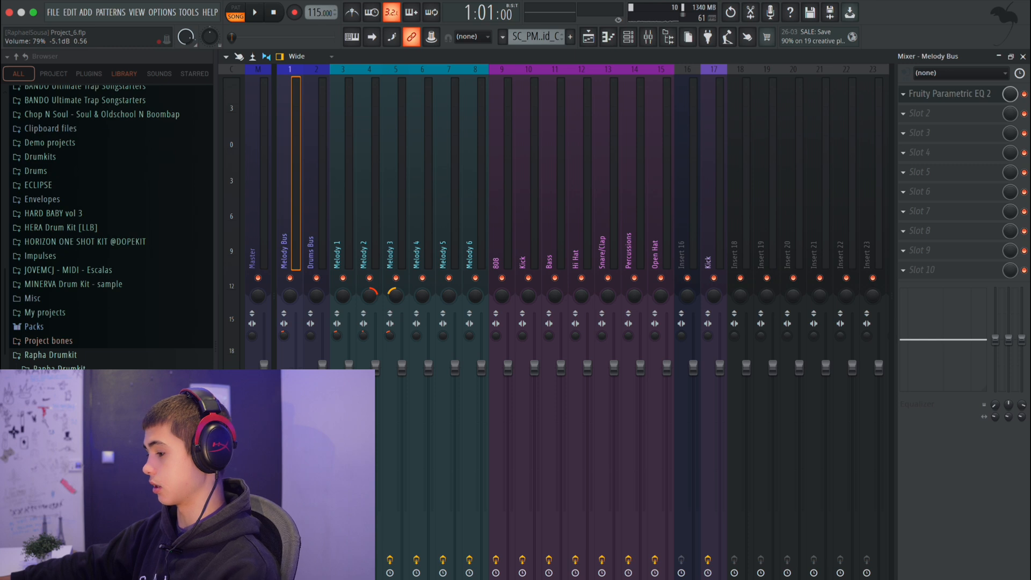
pyautogui.click(322, 365)
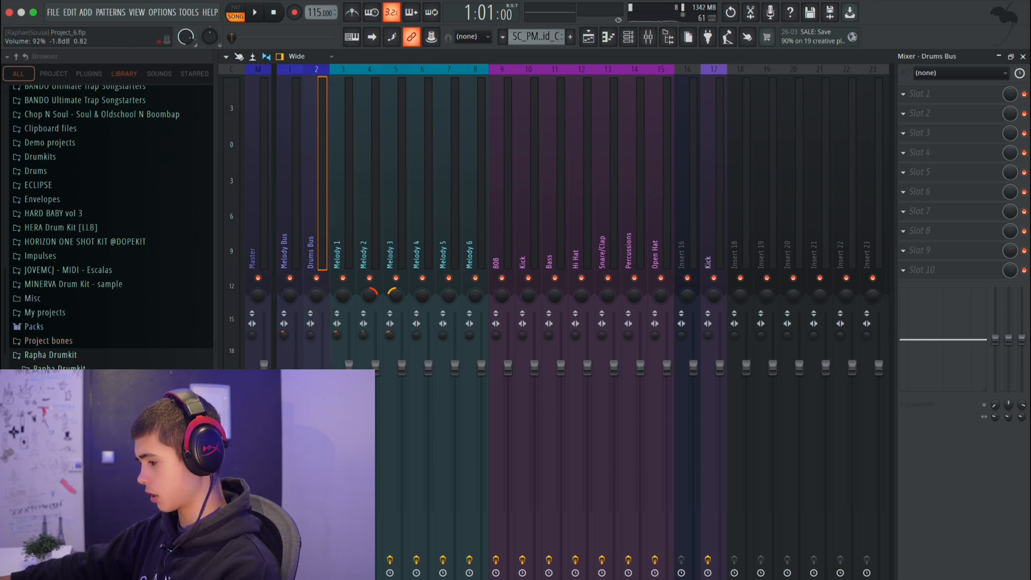
# Play the beat and lower the Melody Bus to about -7.4 dB and the Drums Bus to about -2.8 dB.
pyautogui.press('space')
pyautogui.press('Left')
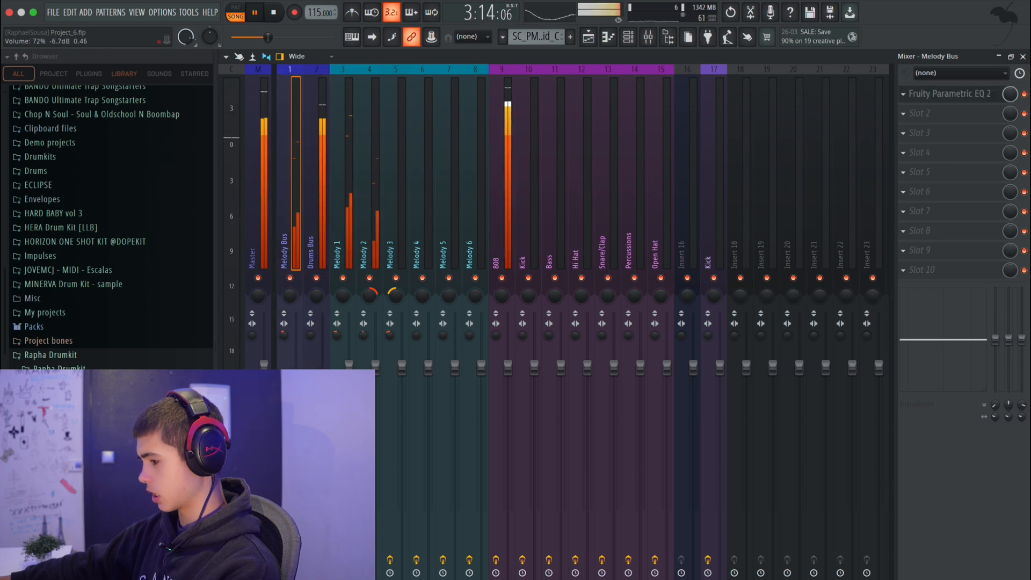
pyautogui.press('Right')
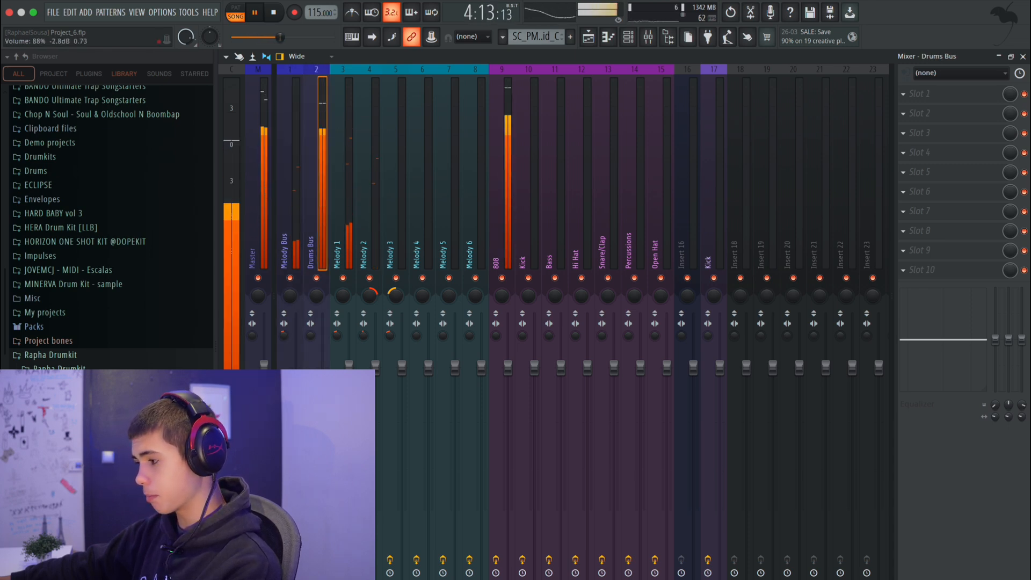
pyautogui.press('Left')
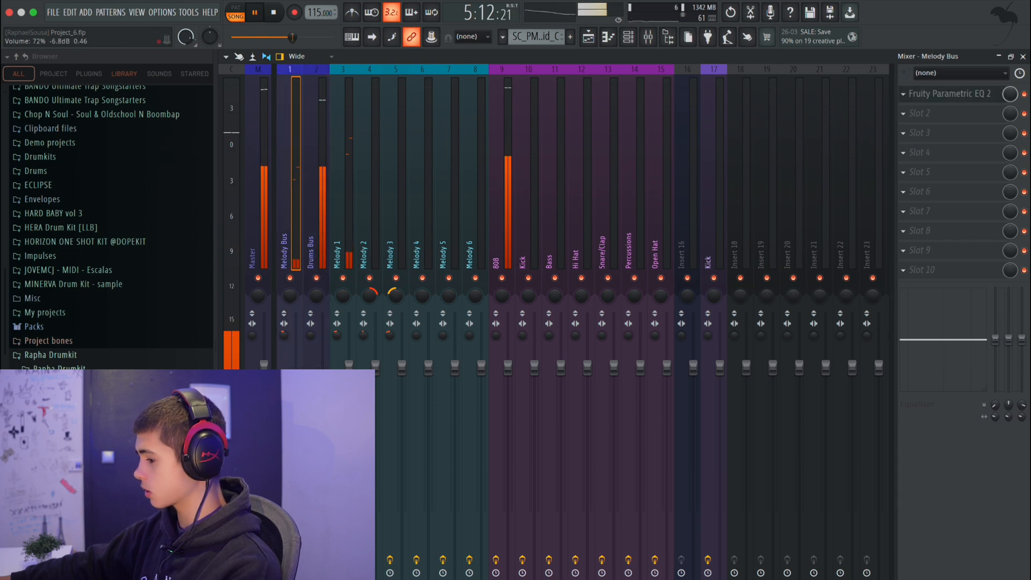
pyautogui.click(322, 411)
pyautogui.click(296, 411)
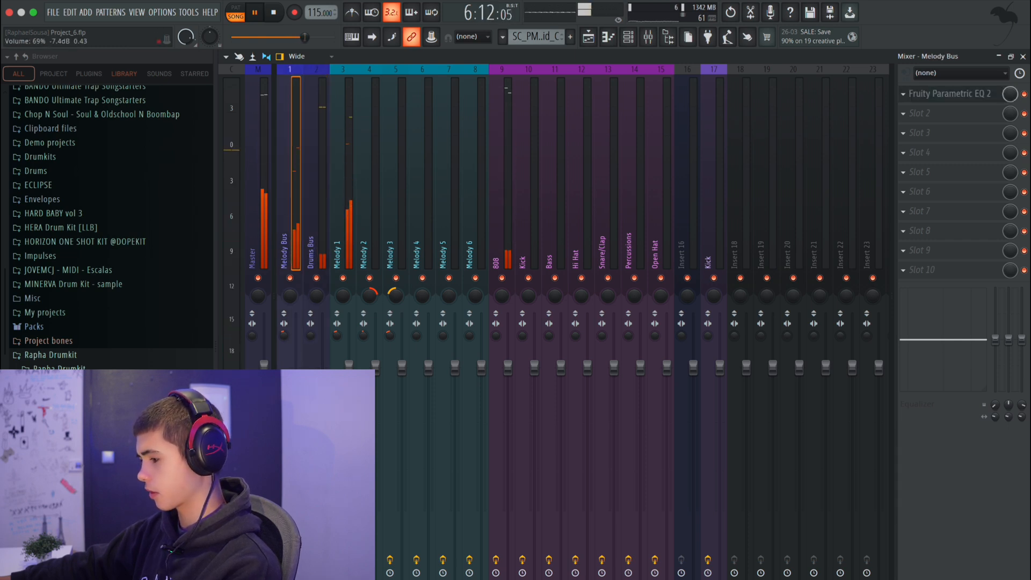
pyautogui.moveTo(296, 422); pyautogui.dragTo(296, 420)
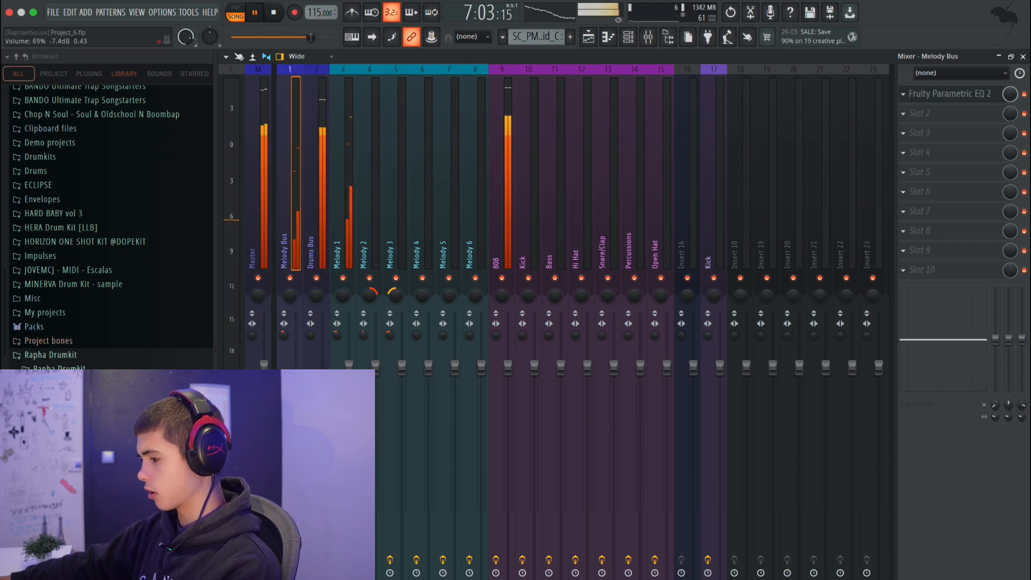
# Look over the channel rack, hide it again and select the Drums Bus track while the beat plays.
pyautogui.click(628, 37)
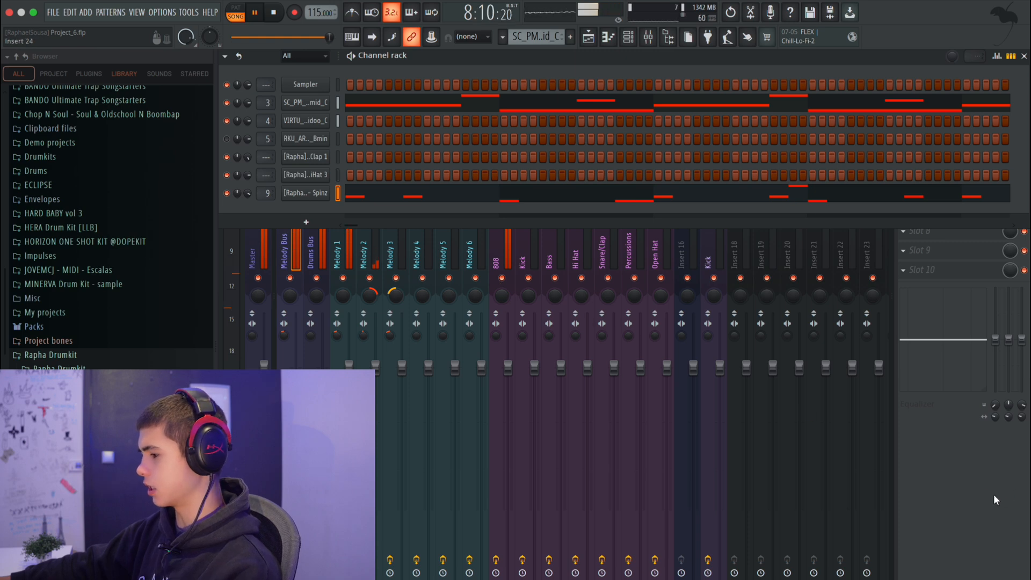
pyautogui.press('F6')
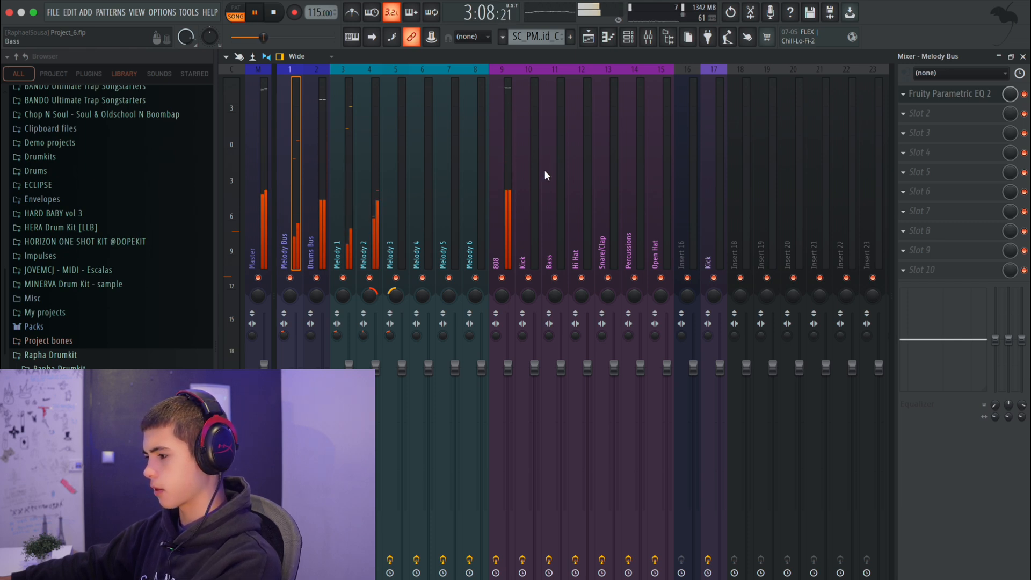
pyautogui.click(317, 241)
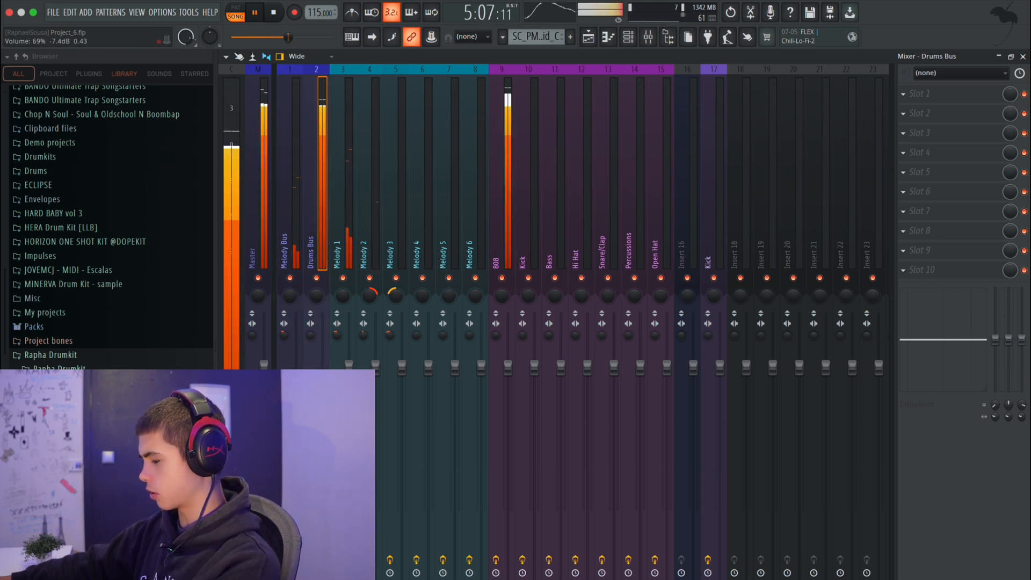
# Open the 808 - Spinz notes in the piano roll, stop playback and enlarge the velocity lane.
pyautogui.click(628, 37)
pyautogui.rightClick(328, 191)
pyautogui.click(352, 191)
pyautogui.rightClick(316, 198)
pyautogui.click(352, 192)
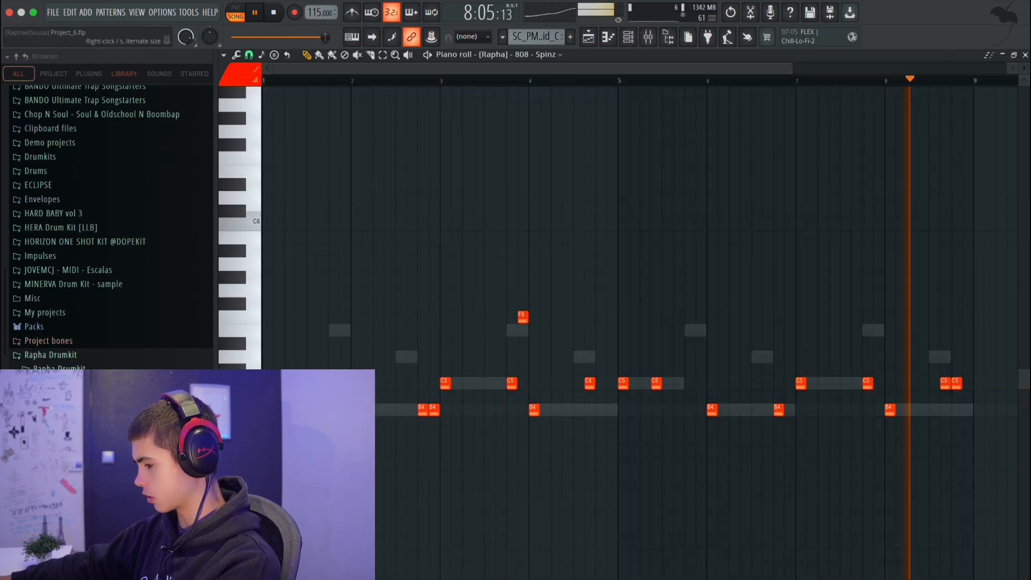
pyautogui.press('space')
pyautogui.moveTo(447, 578); pyautogui.dragTo(447, 297)
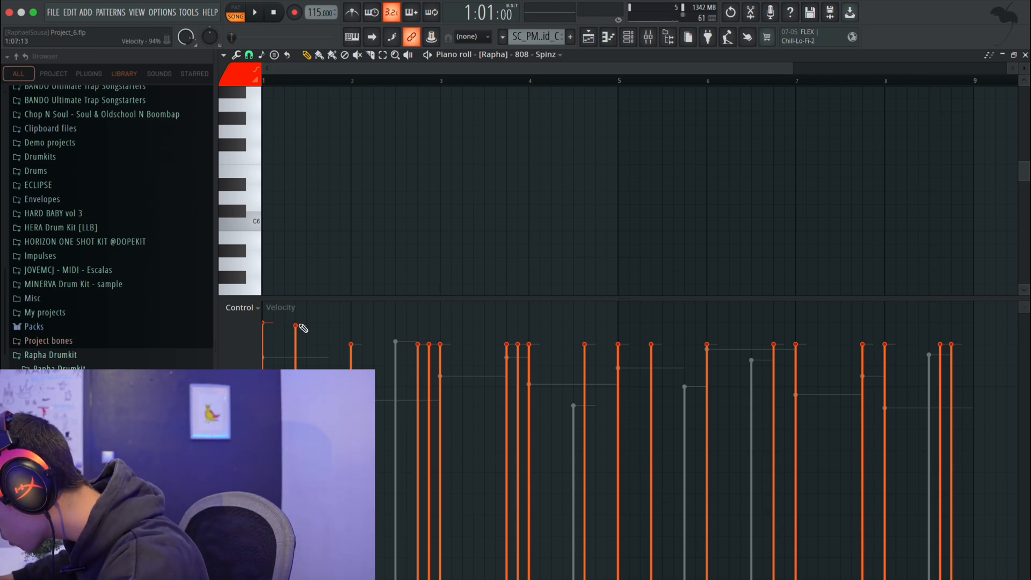
# Raise the 808 note velocities from bar 1 to the start of bar 3 to about 94% while the beat plays.
pyautogui.click(352, 325)
pyautogui.press('space')
pyautogui.click(419, 324)
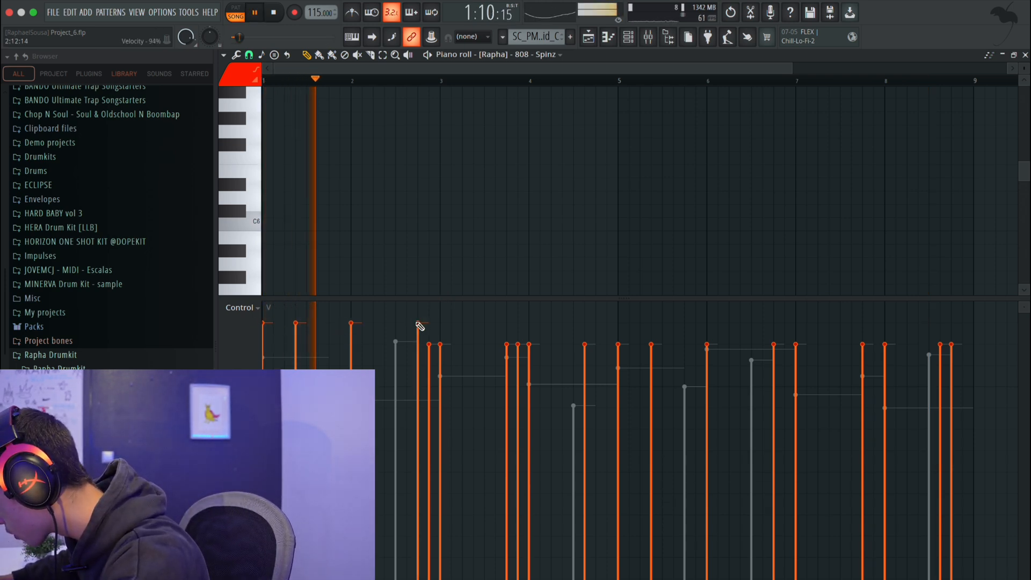
pyautogui.click(431, 324)
pyautogui.click(440, 324)
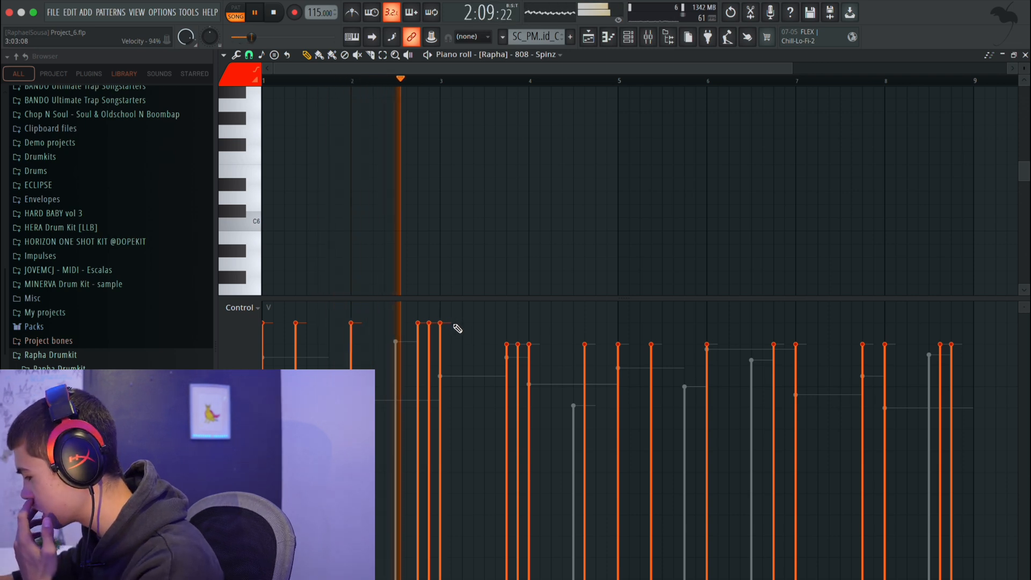
# Raise the velocities of the 808 notes from the end of bar 3 to the start of bar 5 to about 94%.
pyautogui.click(507, 327)
pyautogui.click(519, 324)
pyautogui.click(507, 321)
pyautogui.click(529, 323)
pyautogui.click(507, 323)
pyautogui.click(619, 324)
pyautogui.click(585, 323)
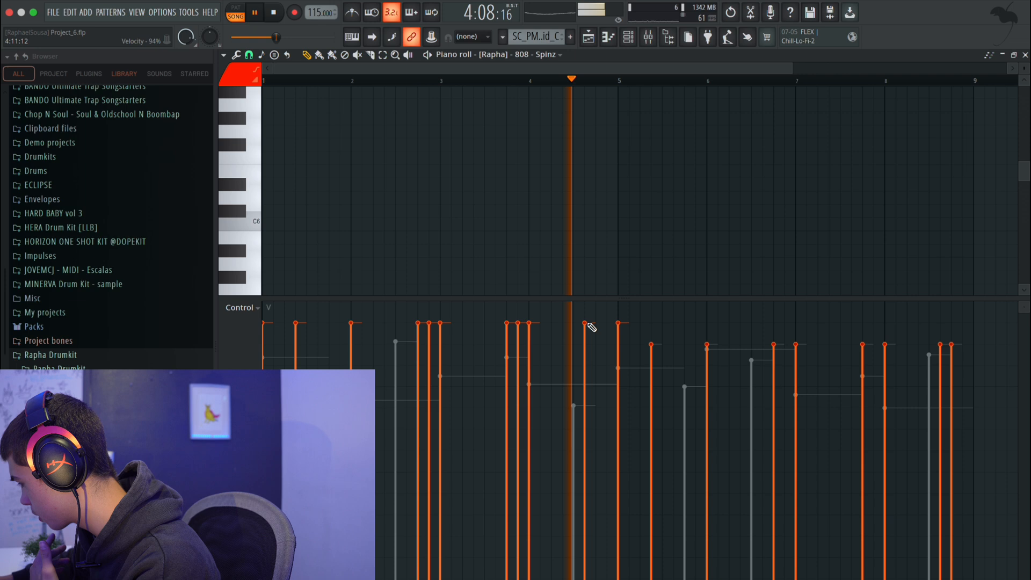
# Raise the remaining 808 note velocities, from mid bar 5 through bar 8, to about 94% and stop playback.
pyautogui.click(652, 324)
pyautogui.click(707, 323)
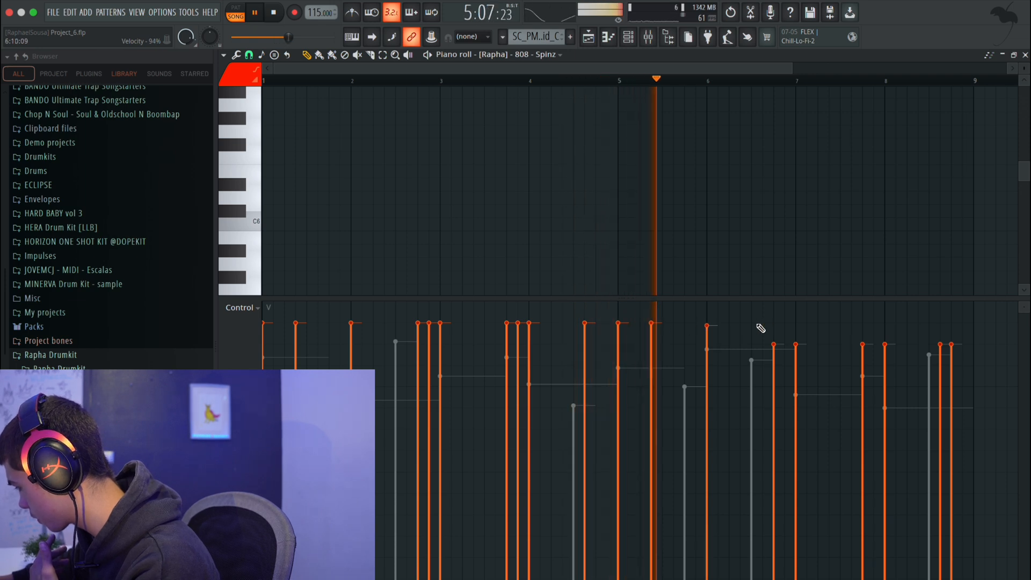
pyautogui.click(774, 323)
pyautogui.click(796, 323)
pyautogui.click(863, 323)
pyautogui.click(885, 325)
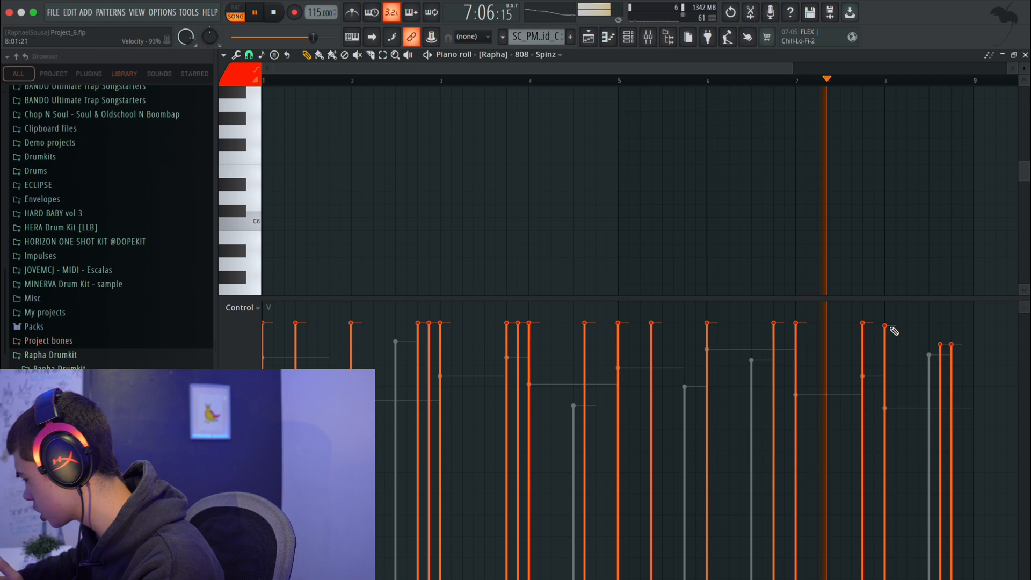
pyautogui.click(941, 323)
pyautogui.click(952, 322)
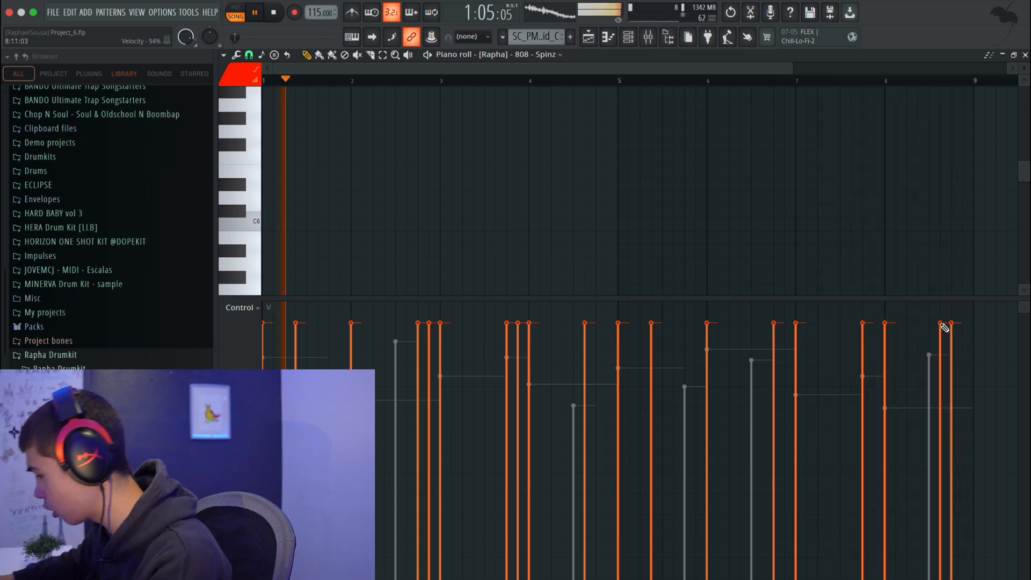
pyautogui.press('space')
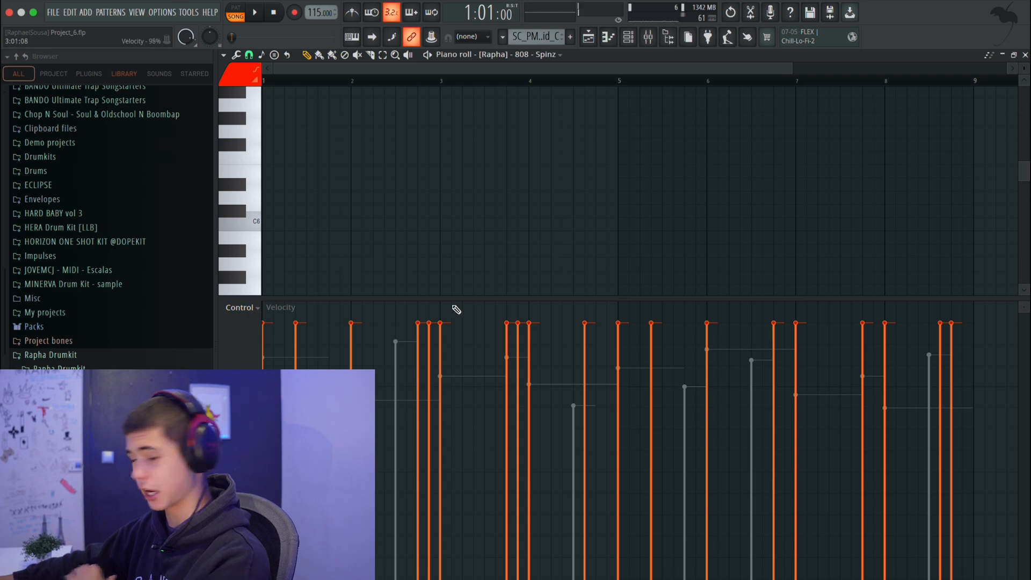
# Rebalance the mixer during playback, with the Drums Bus at about -3.2 dB and the Melody Bus at about -8.7 dB, then stop the beat.
pyautogui.click(648, 36)
pyautogui.press('space')
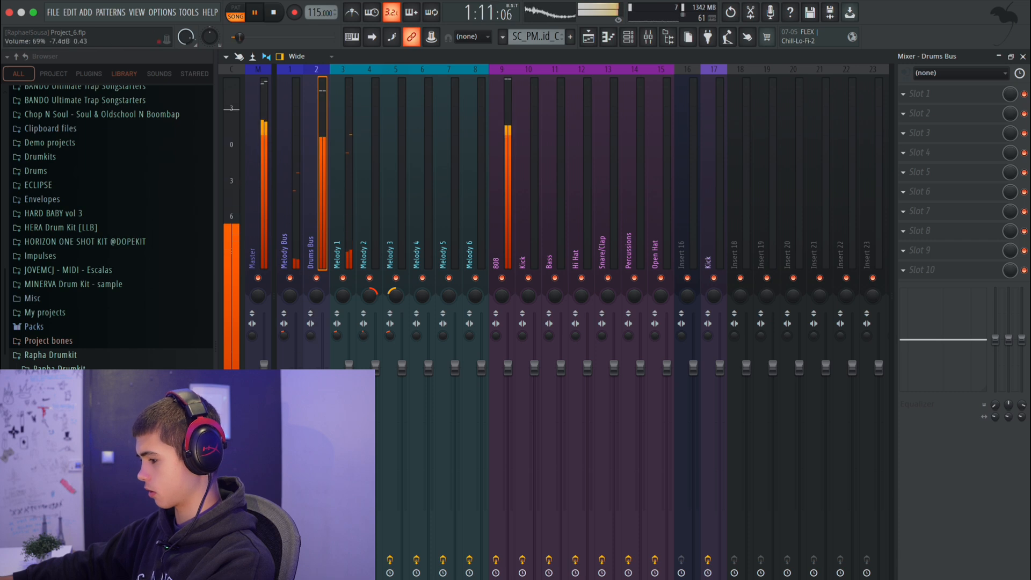
pyautogui.click(286, 212)
pyautogui.click(322, 383)
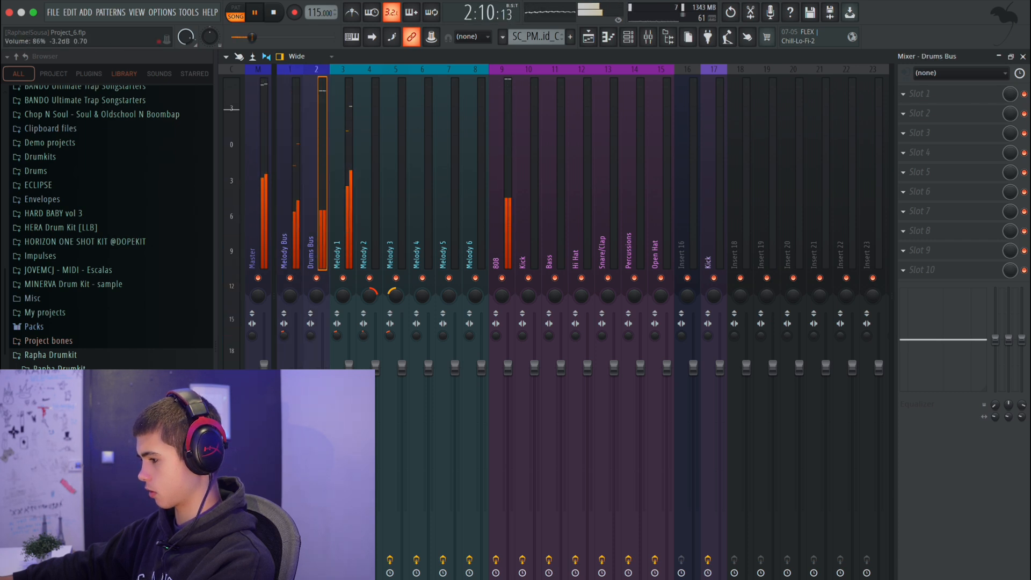
pyautogui.click(285, 246)
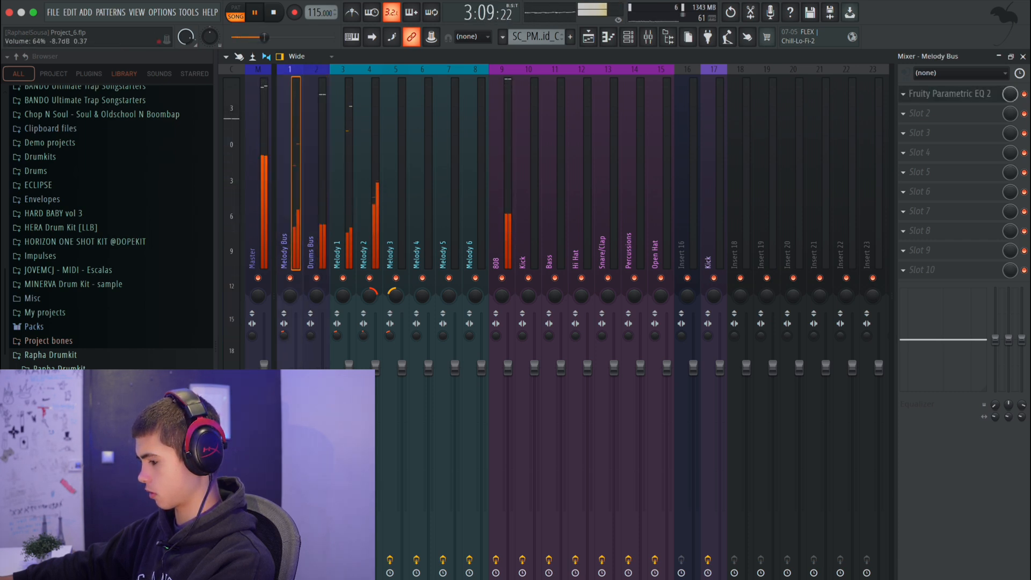
pyautogui.click(314, 246)
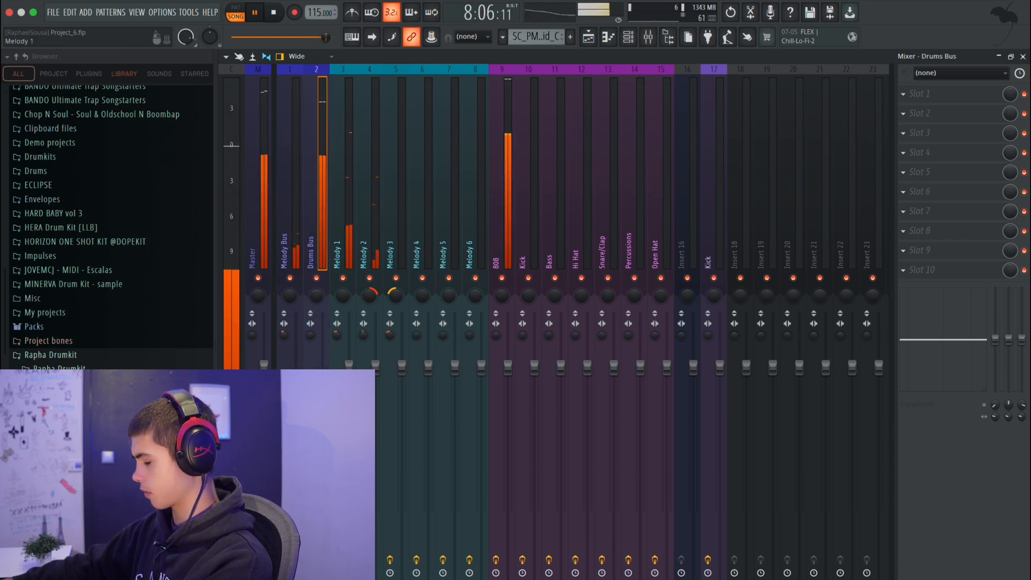
pyautogui.press('space')
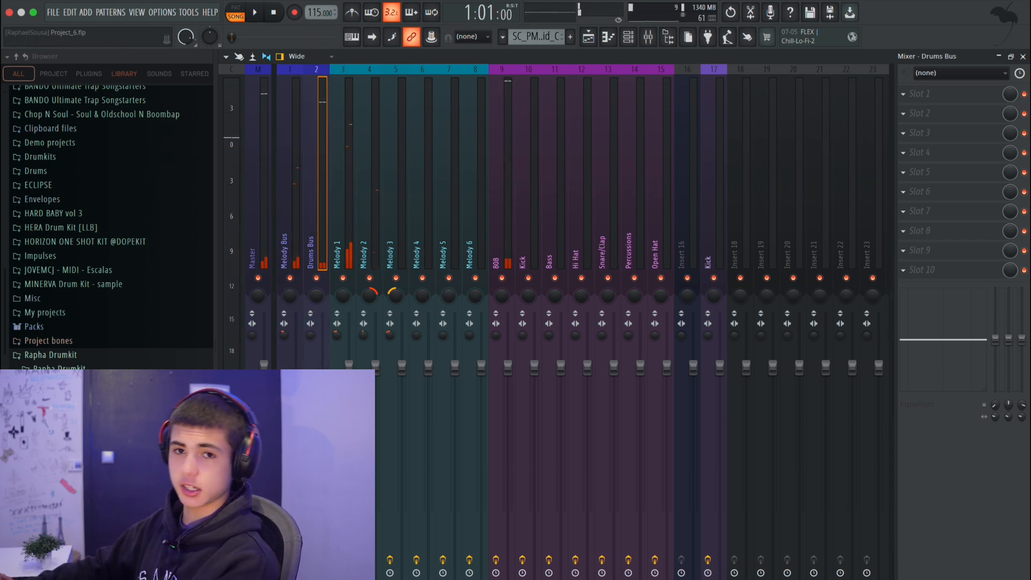